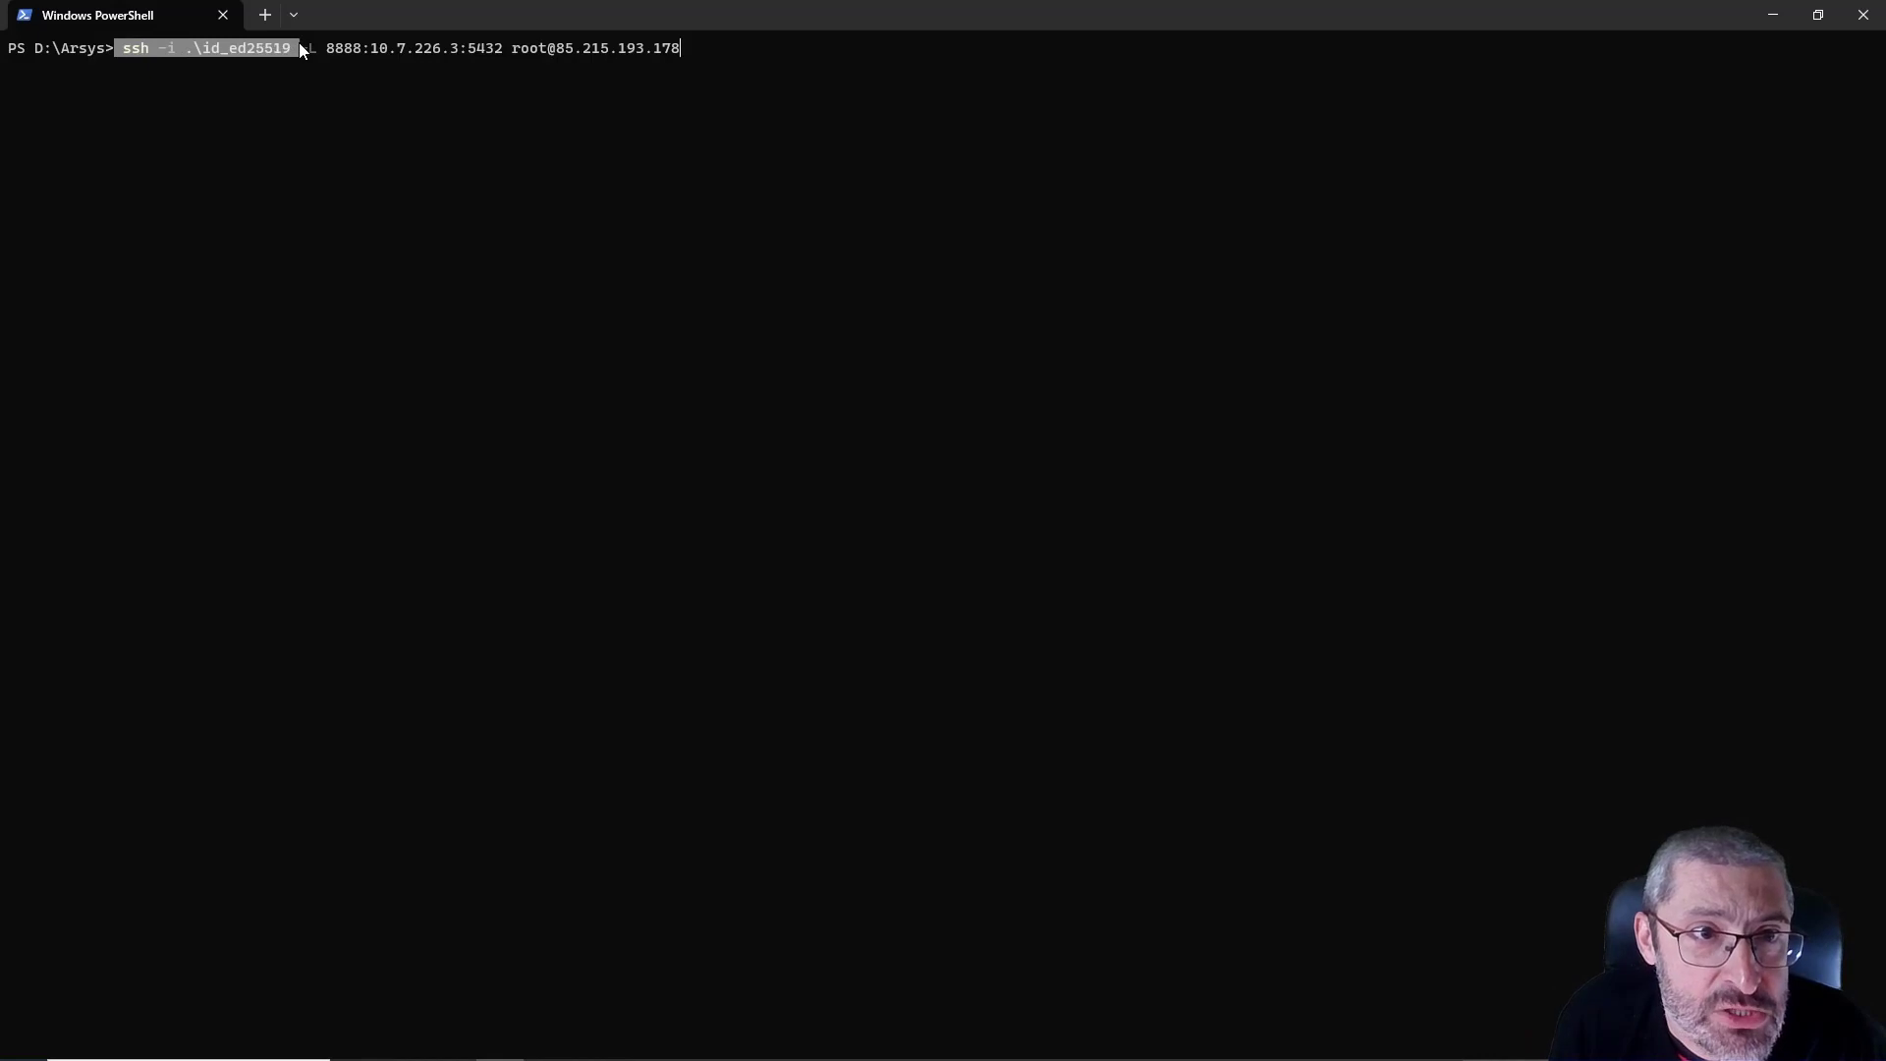
# Examine the SSH tunnel command's key file, local port, private database address and port, and public server login
pyautogui.moveTo(518, 57); pyautogui.dragTo(673, 59)
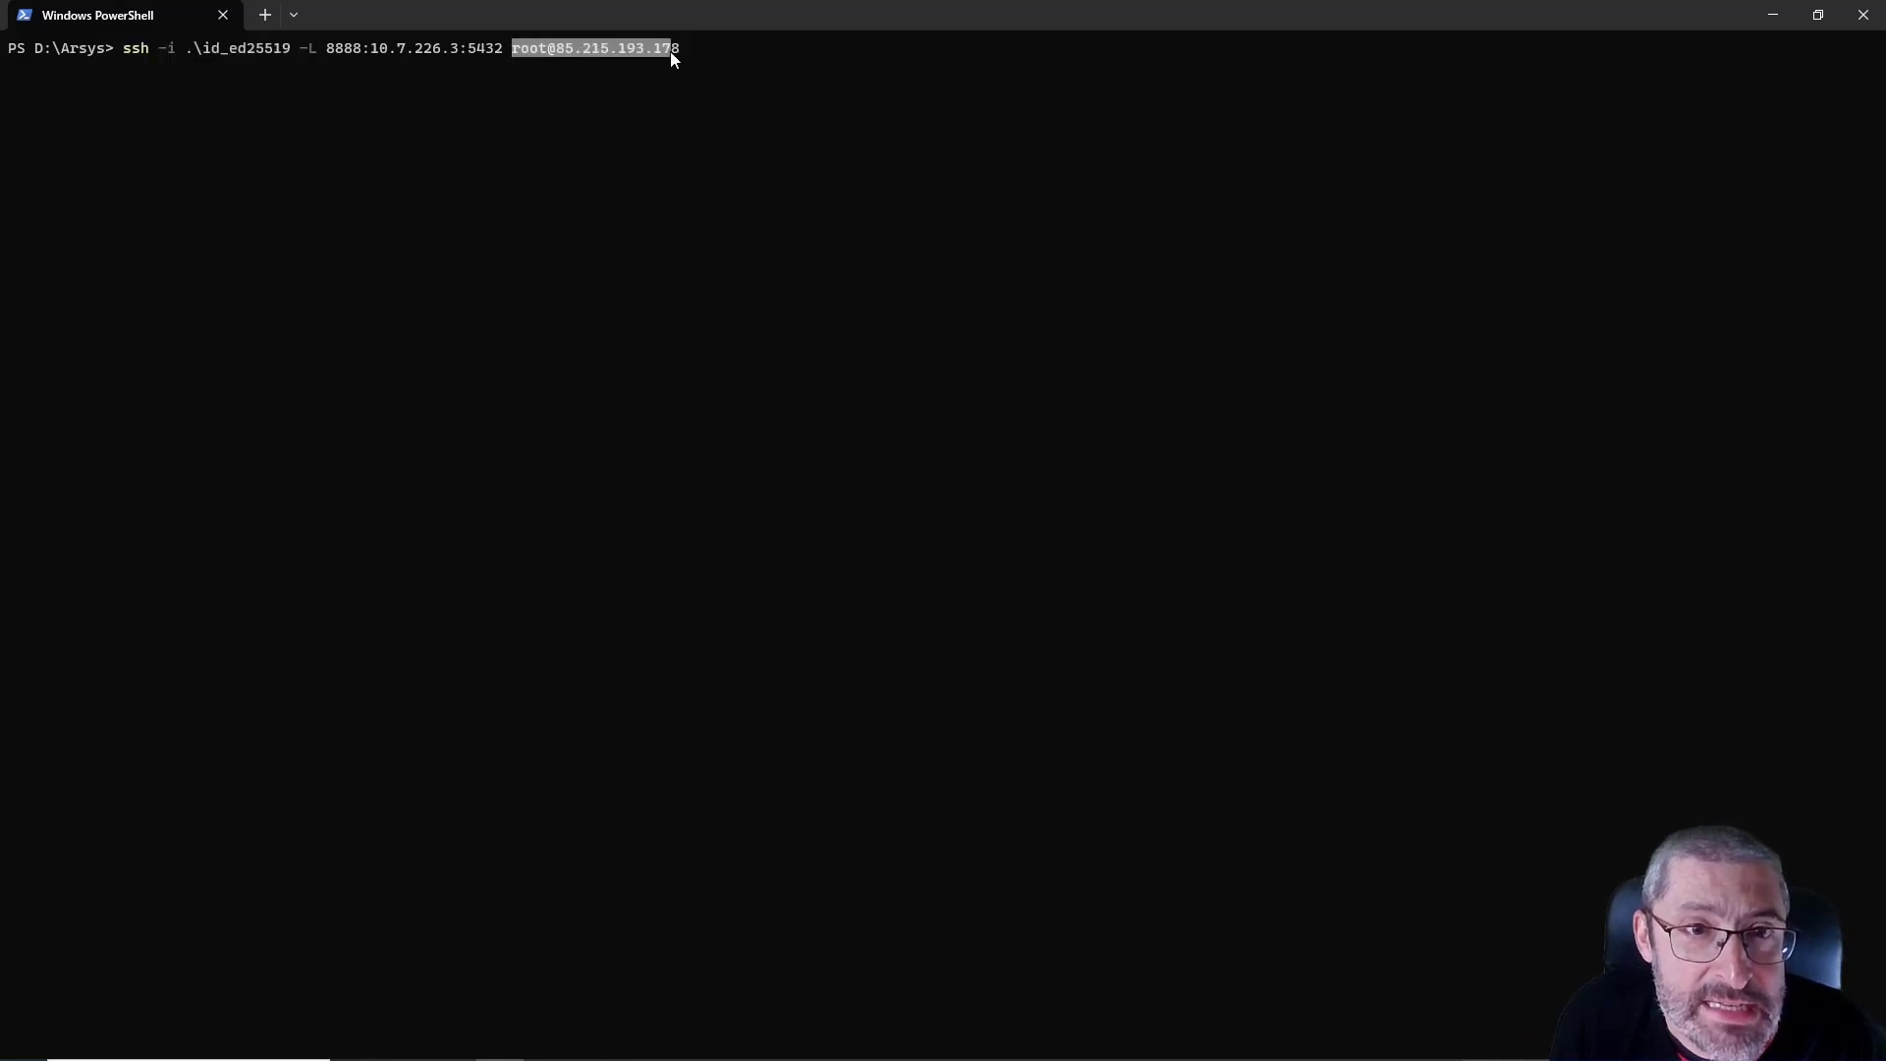
pyautogui.moveTo(295, 49); pyautogui.dragTo(468, 47)
pyautogui.click(482, 80)
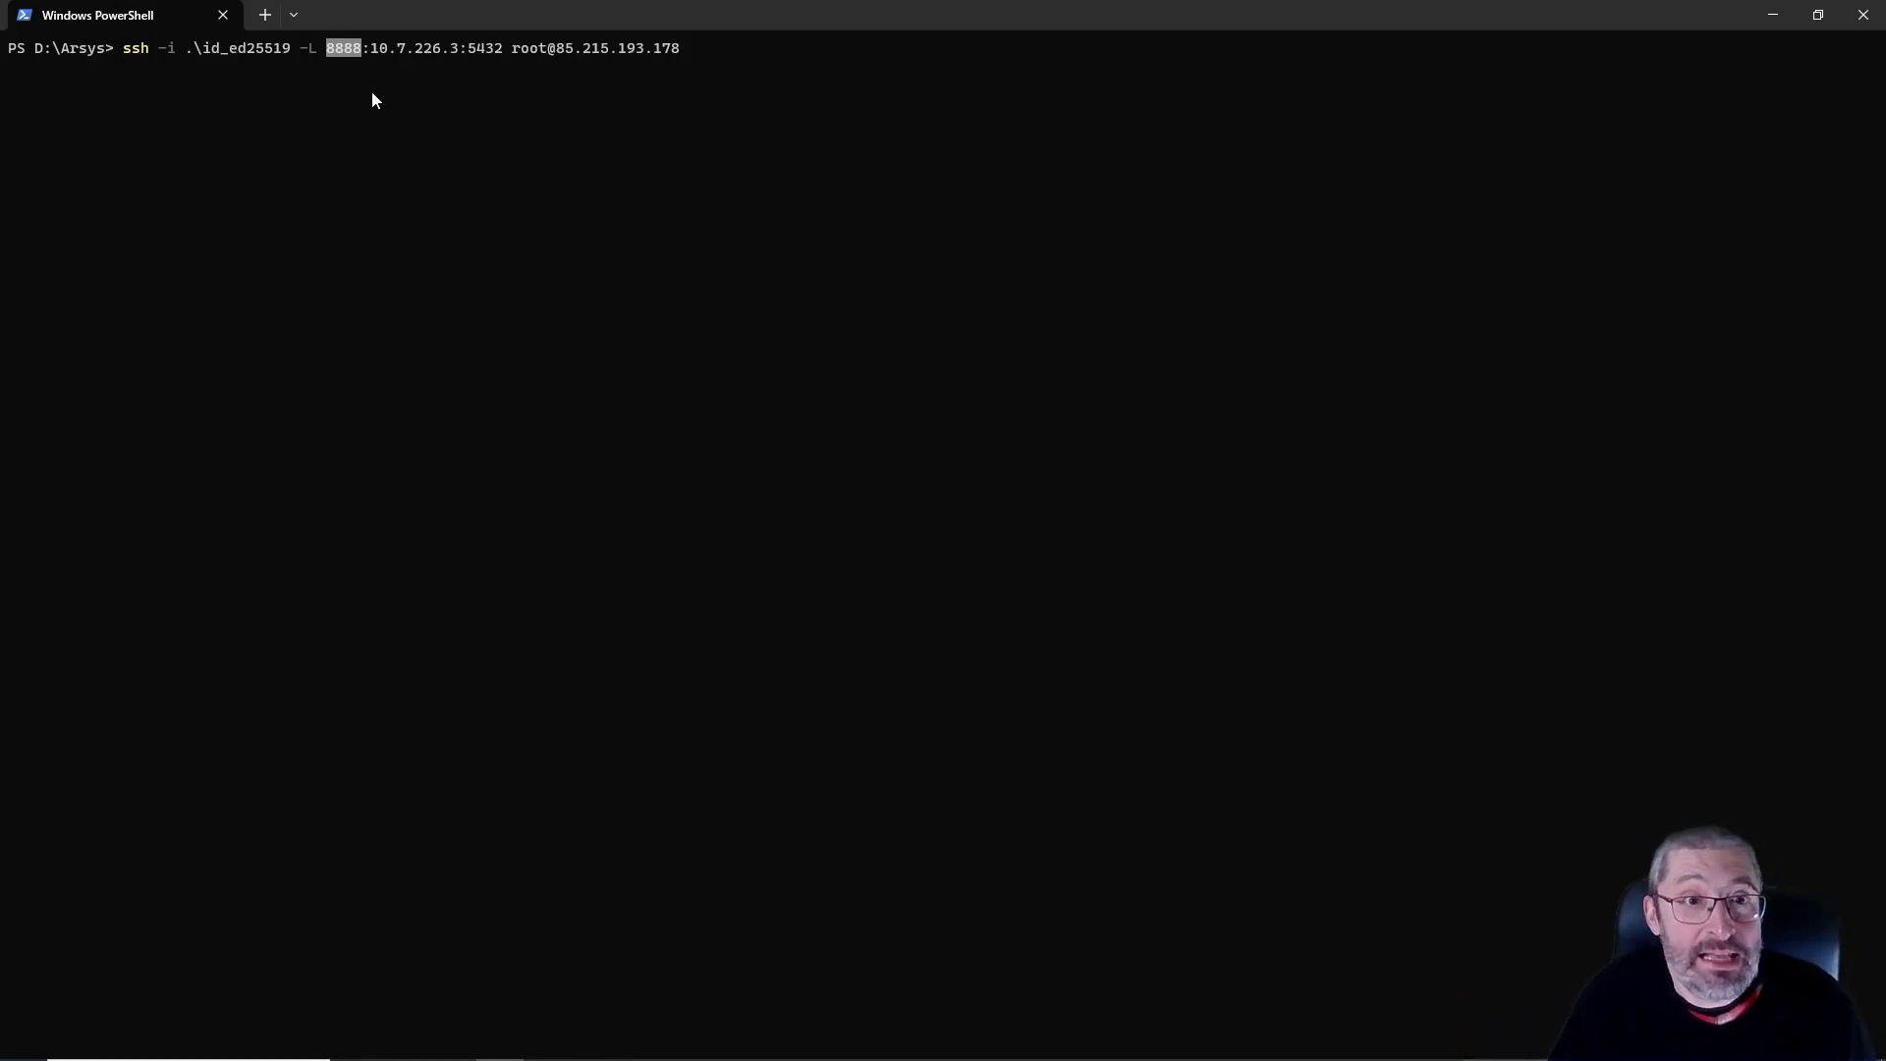
pyautogui.doubleClick(385, 47)
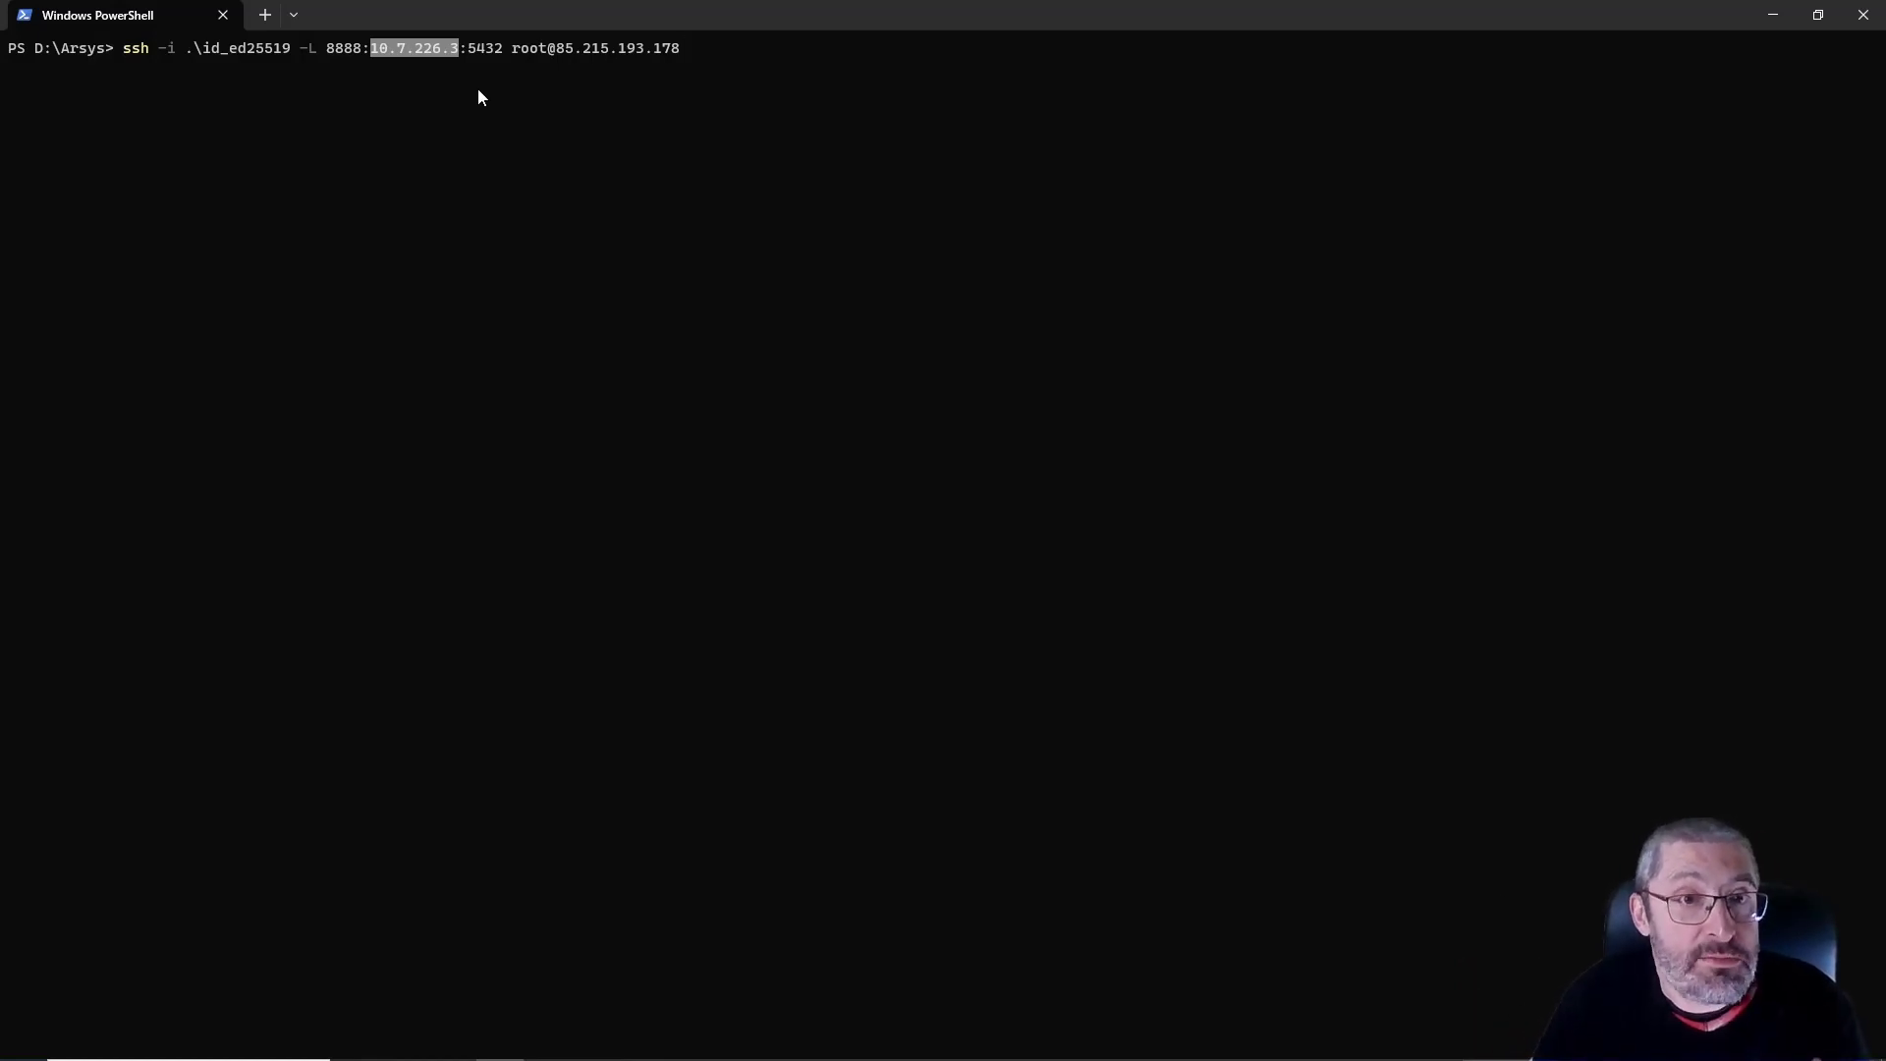
pyautogui.click(556, 52)
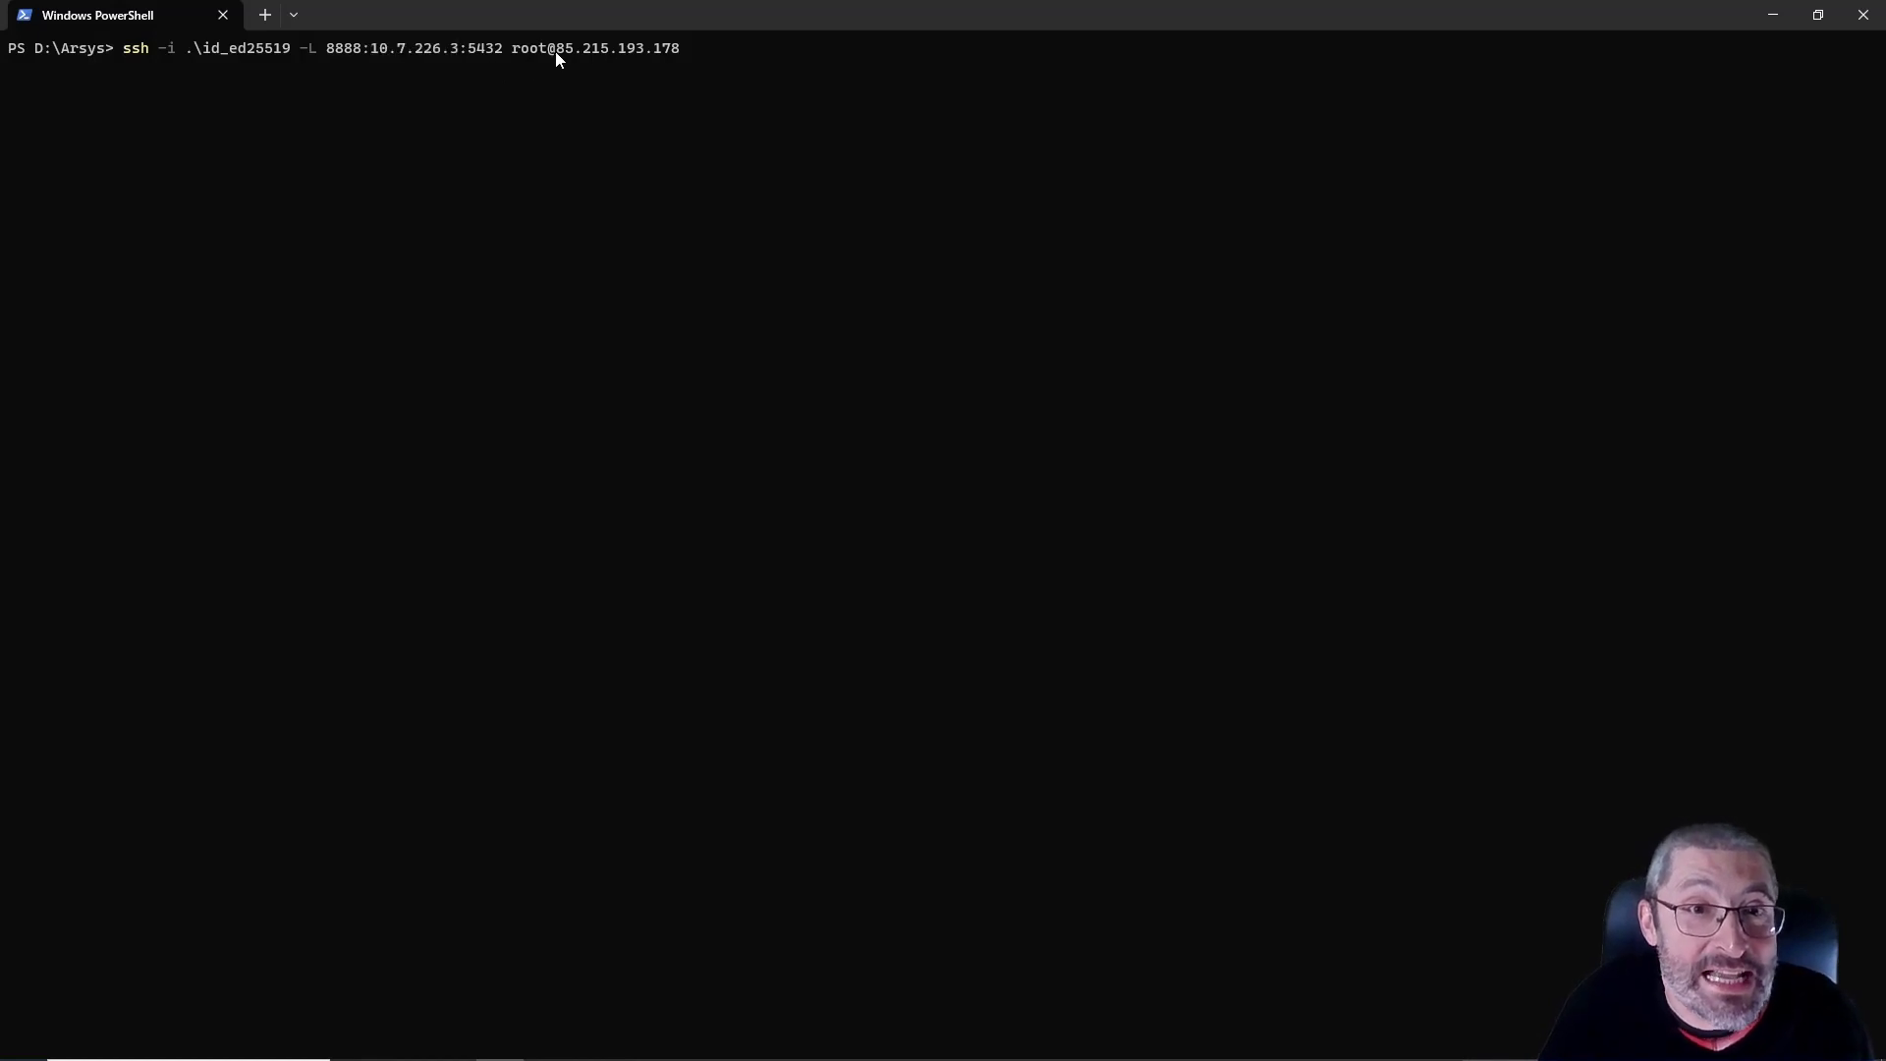
pyautogui.moveTo(609, 53); pyautogui.dragTo(671, 50)
pyautogui.click(668, 52)
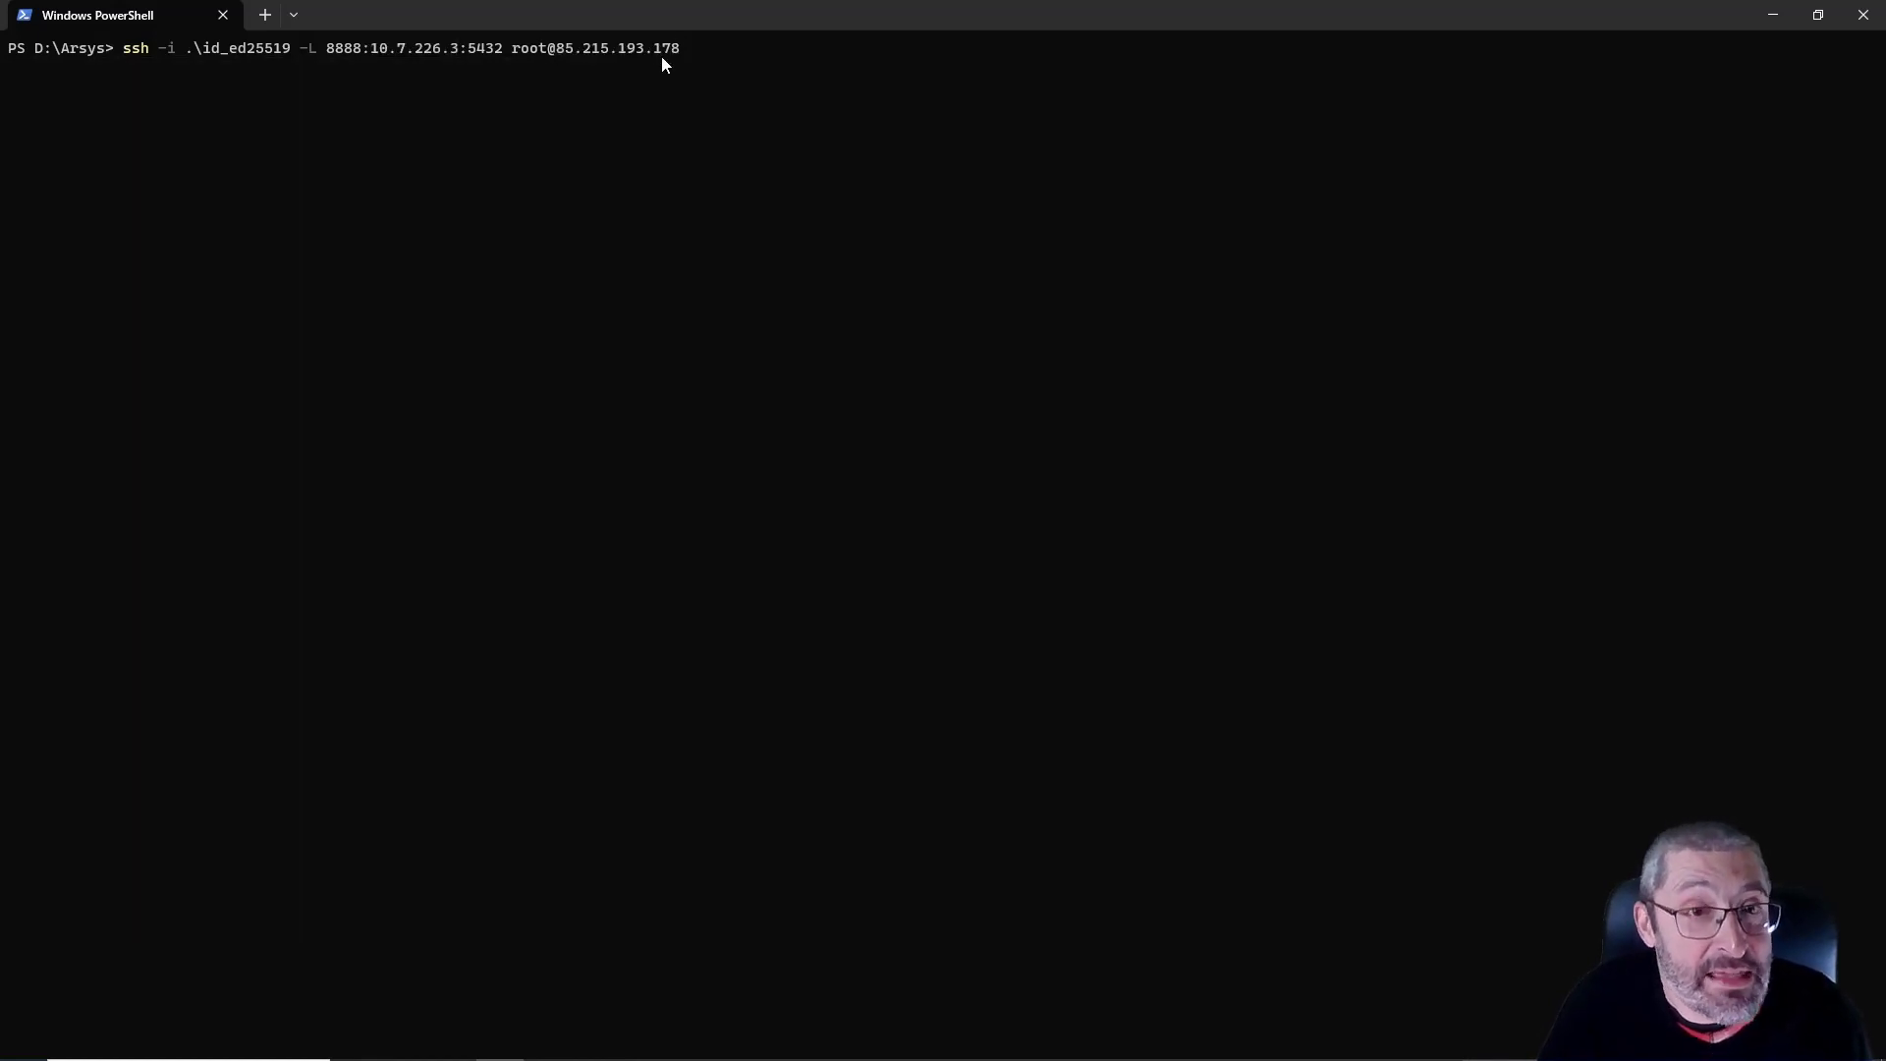
pyautogui.moveTo(513, 54); pyautogui.dragTo(682, 57)
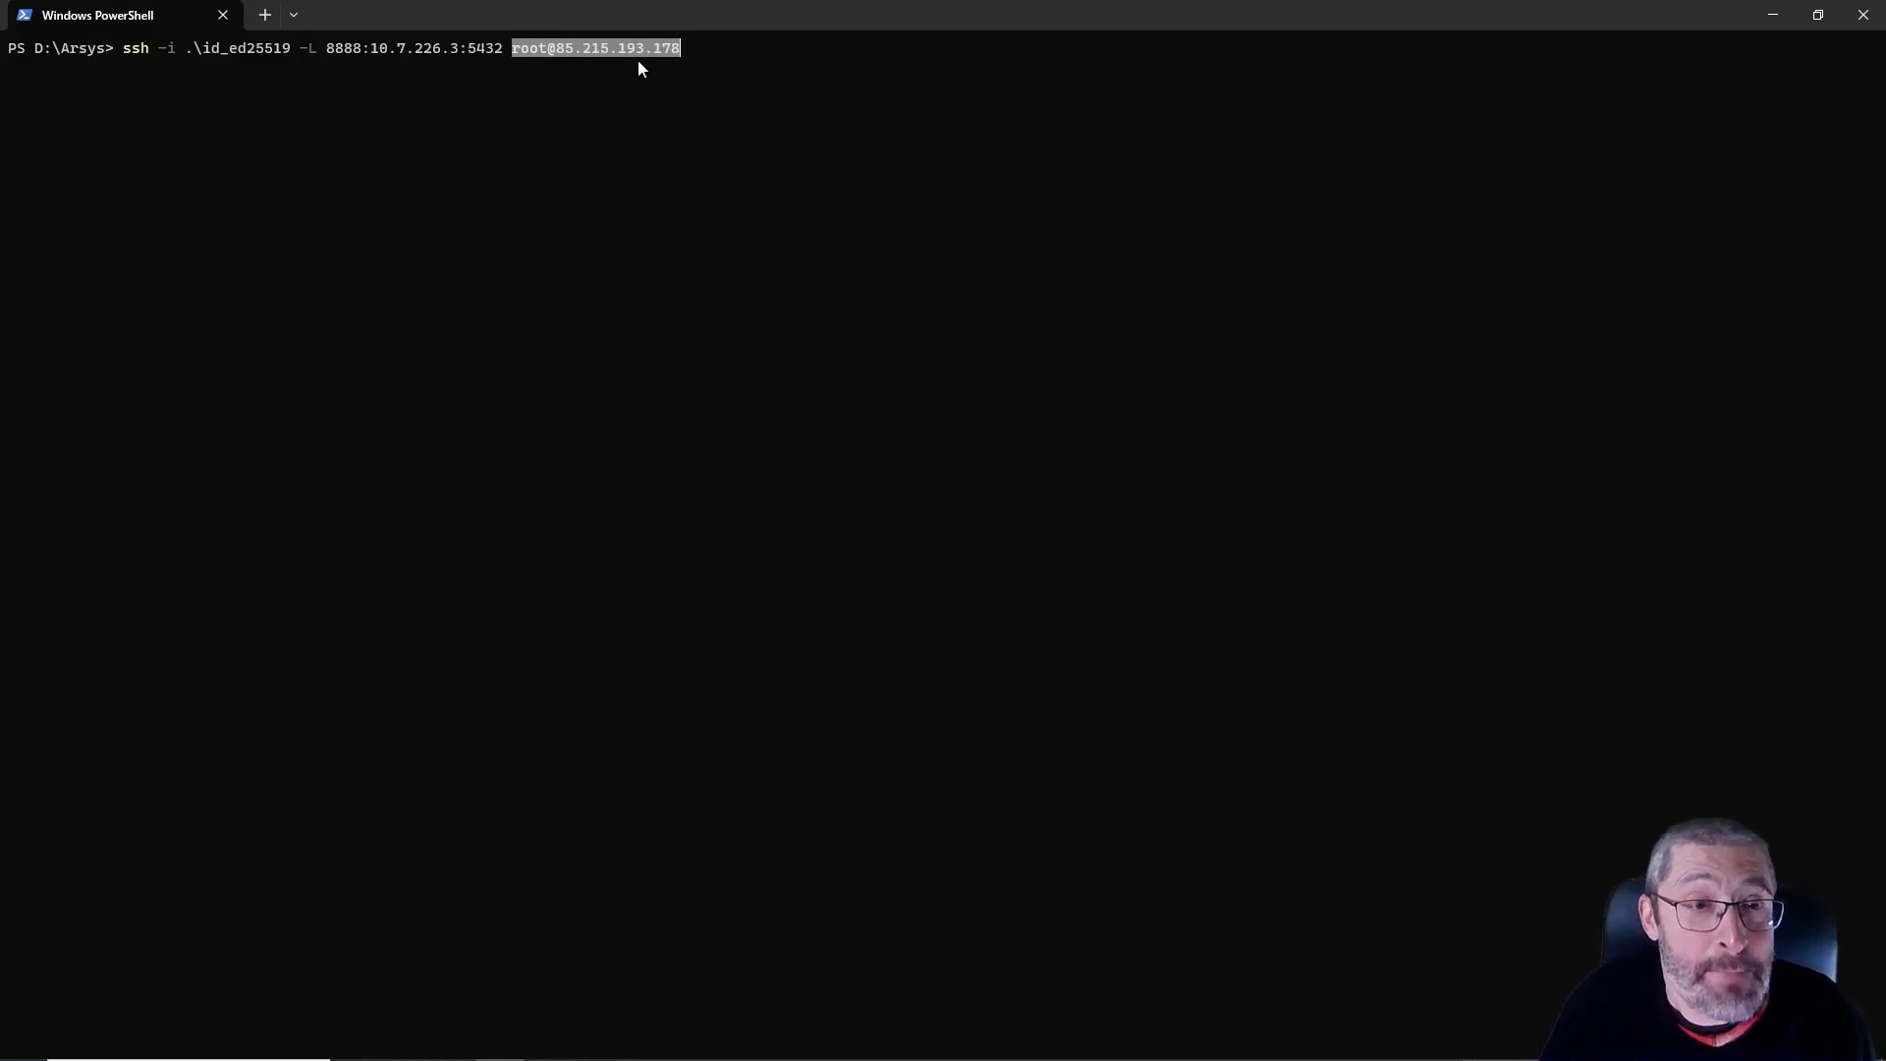
pyautogui.moveTo(363, 51); pyautogui.dragTo(385, 43)
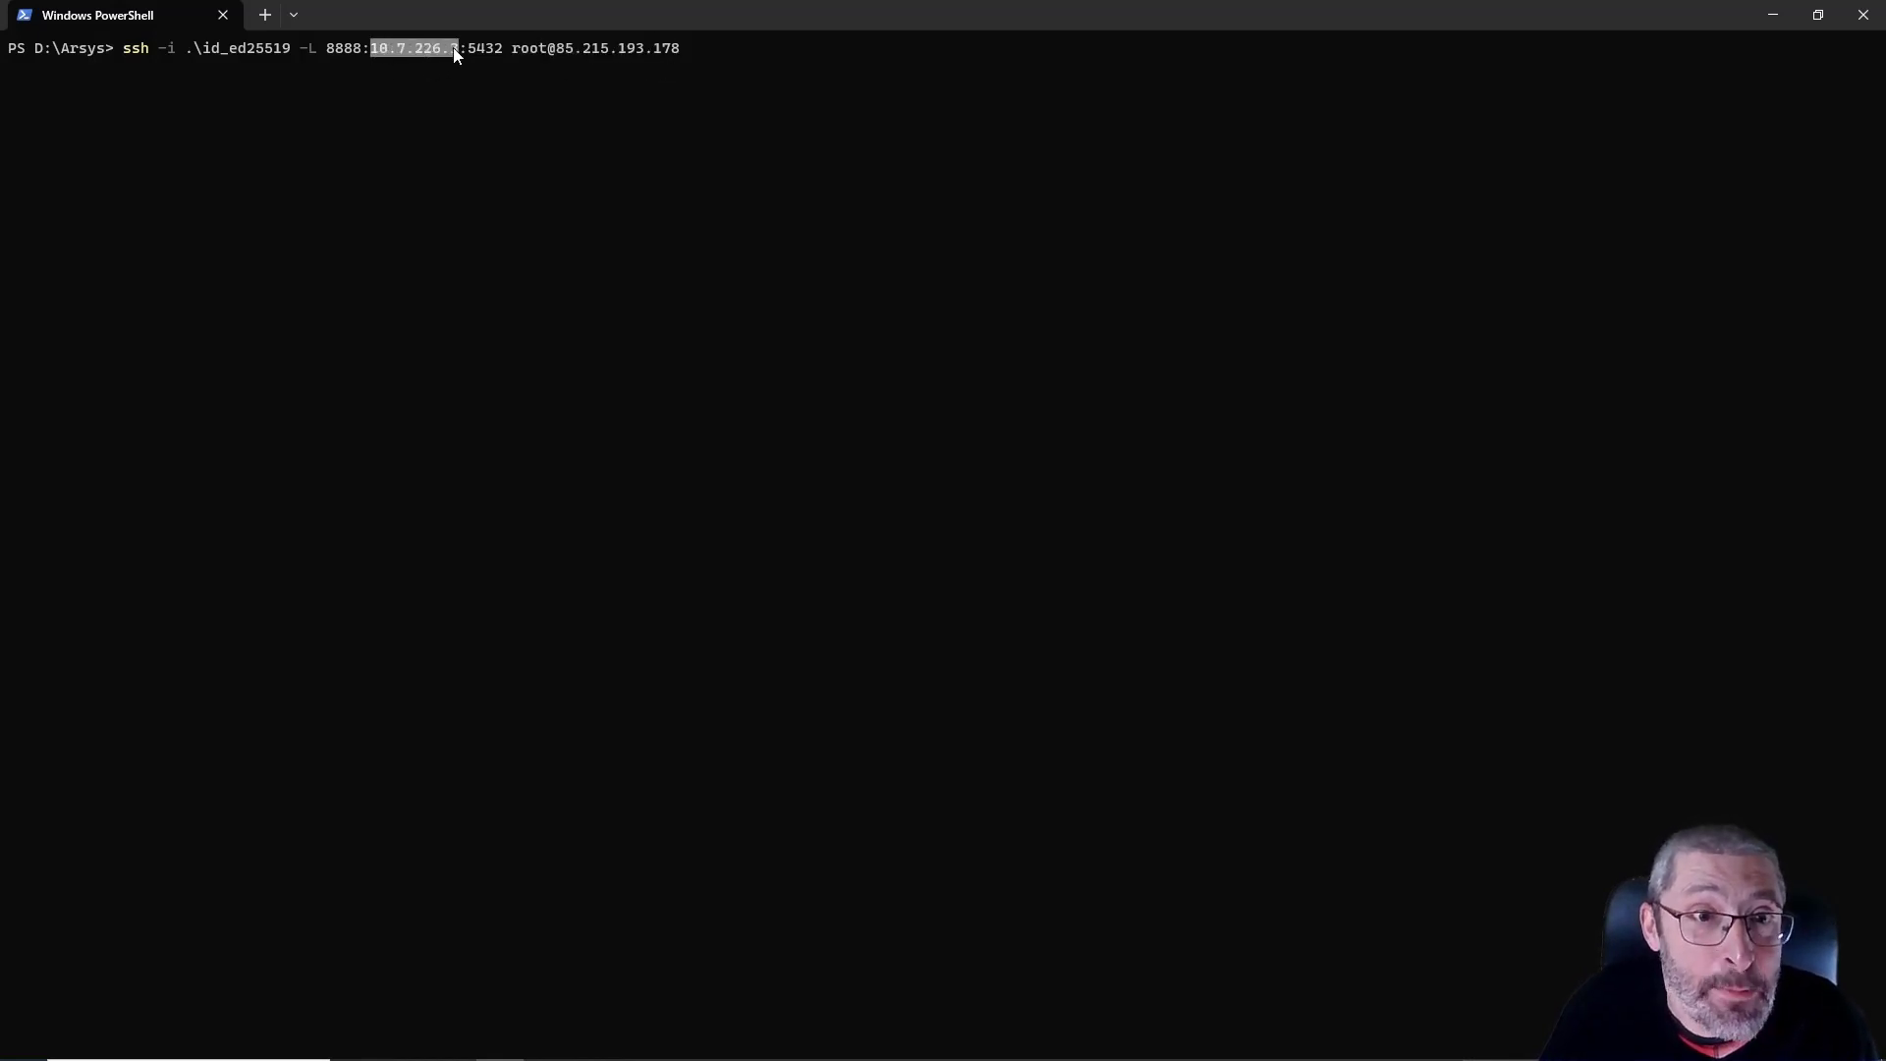
pyautogui.moveTo(556, 51); pyautogui.dragTo(676, 52)
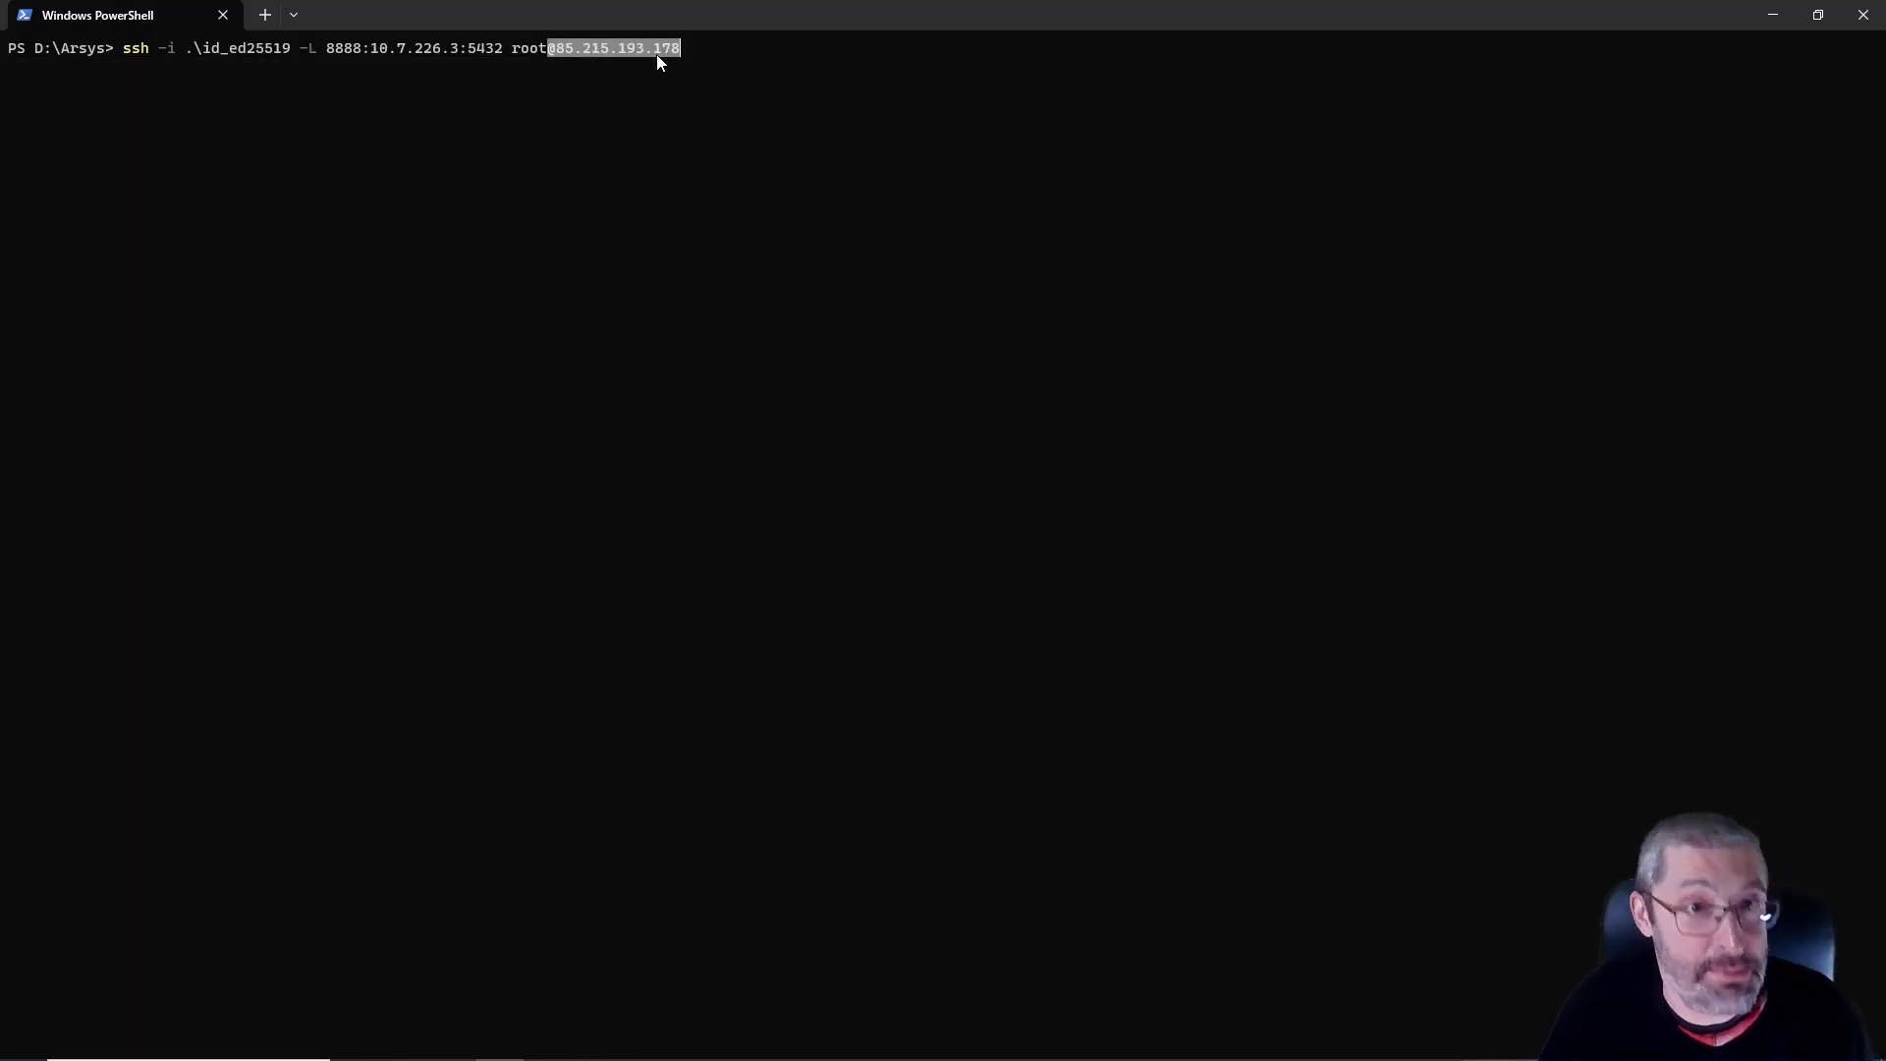
pyautogui.click(481, 51)
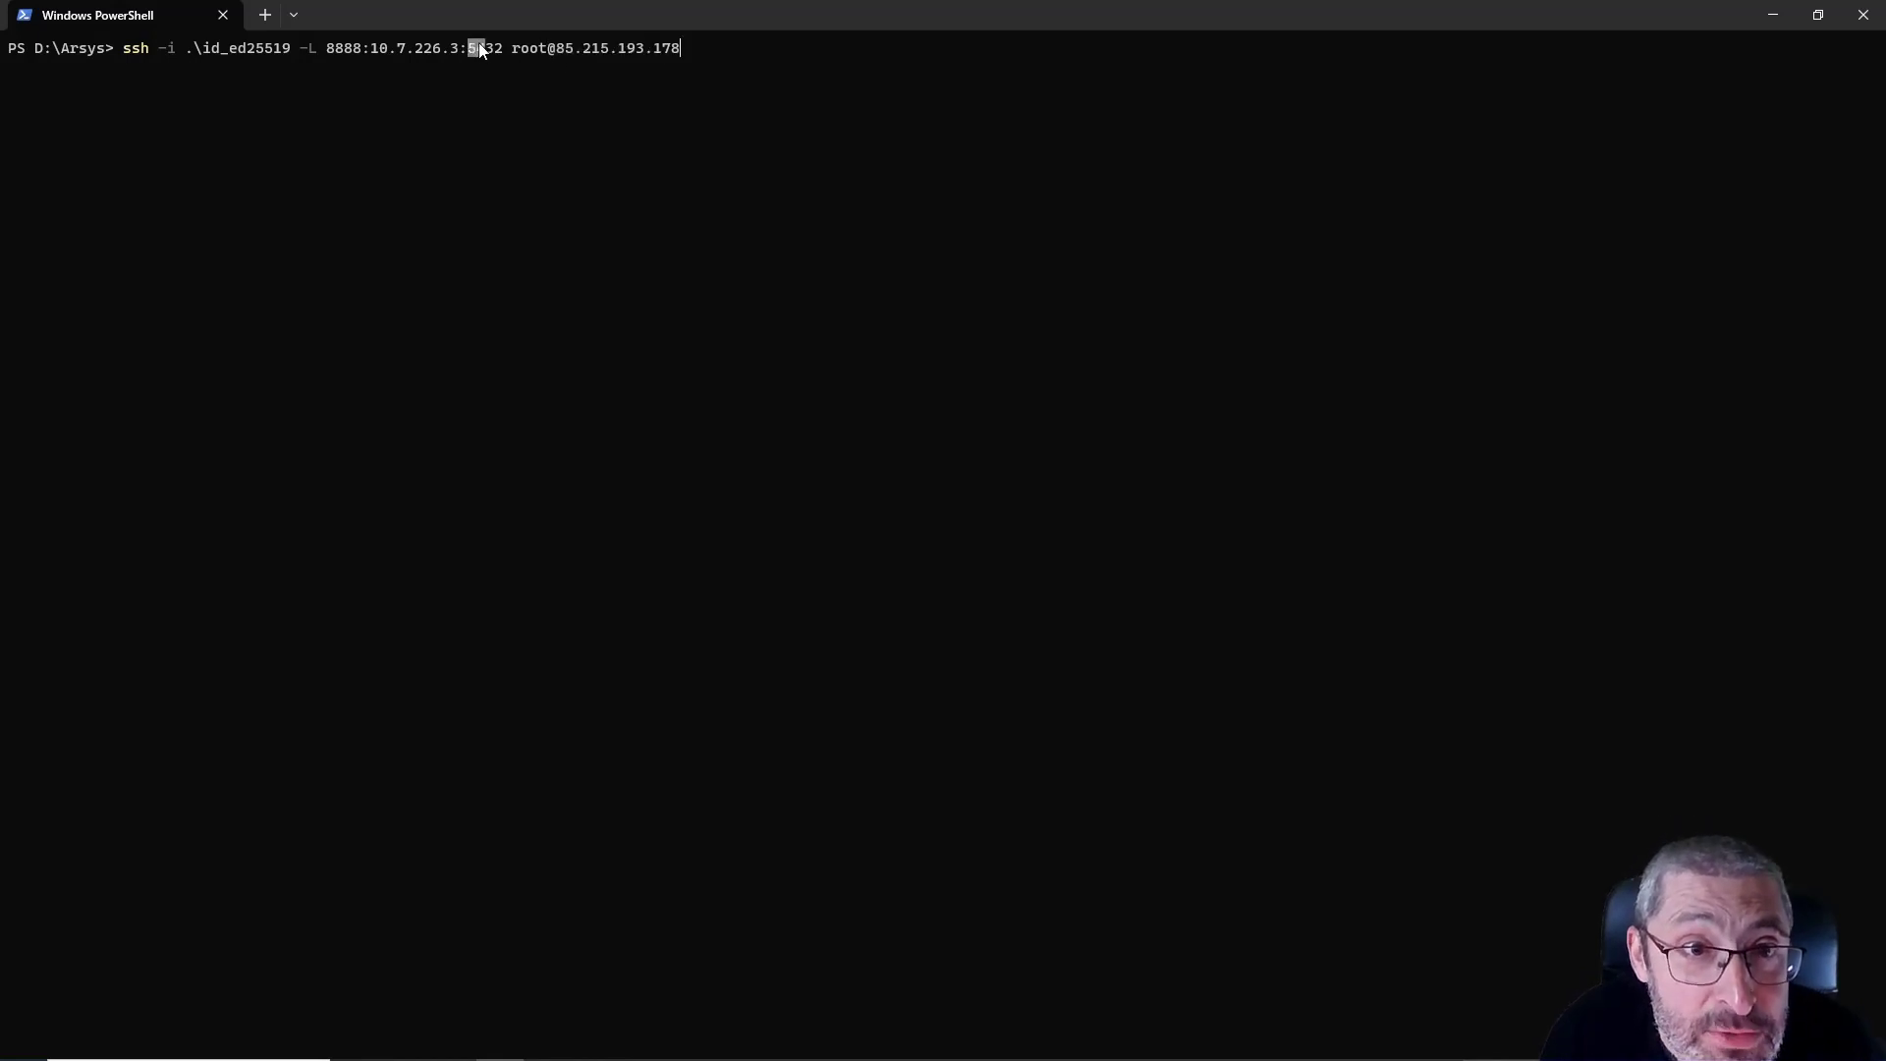
pyautogui.moveTo(371, 48); pyautogui.dragTo(457, 56)
pyautogui.click(438, 71)
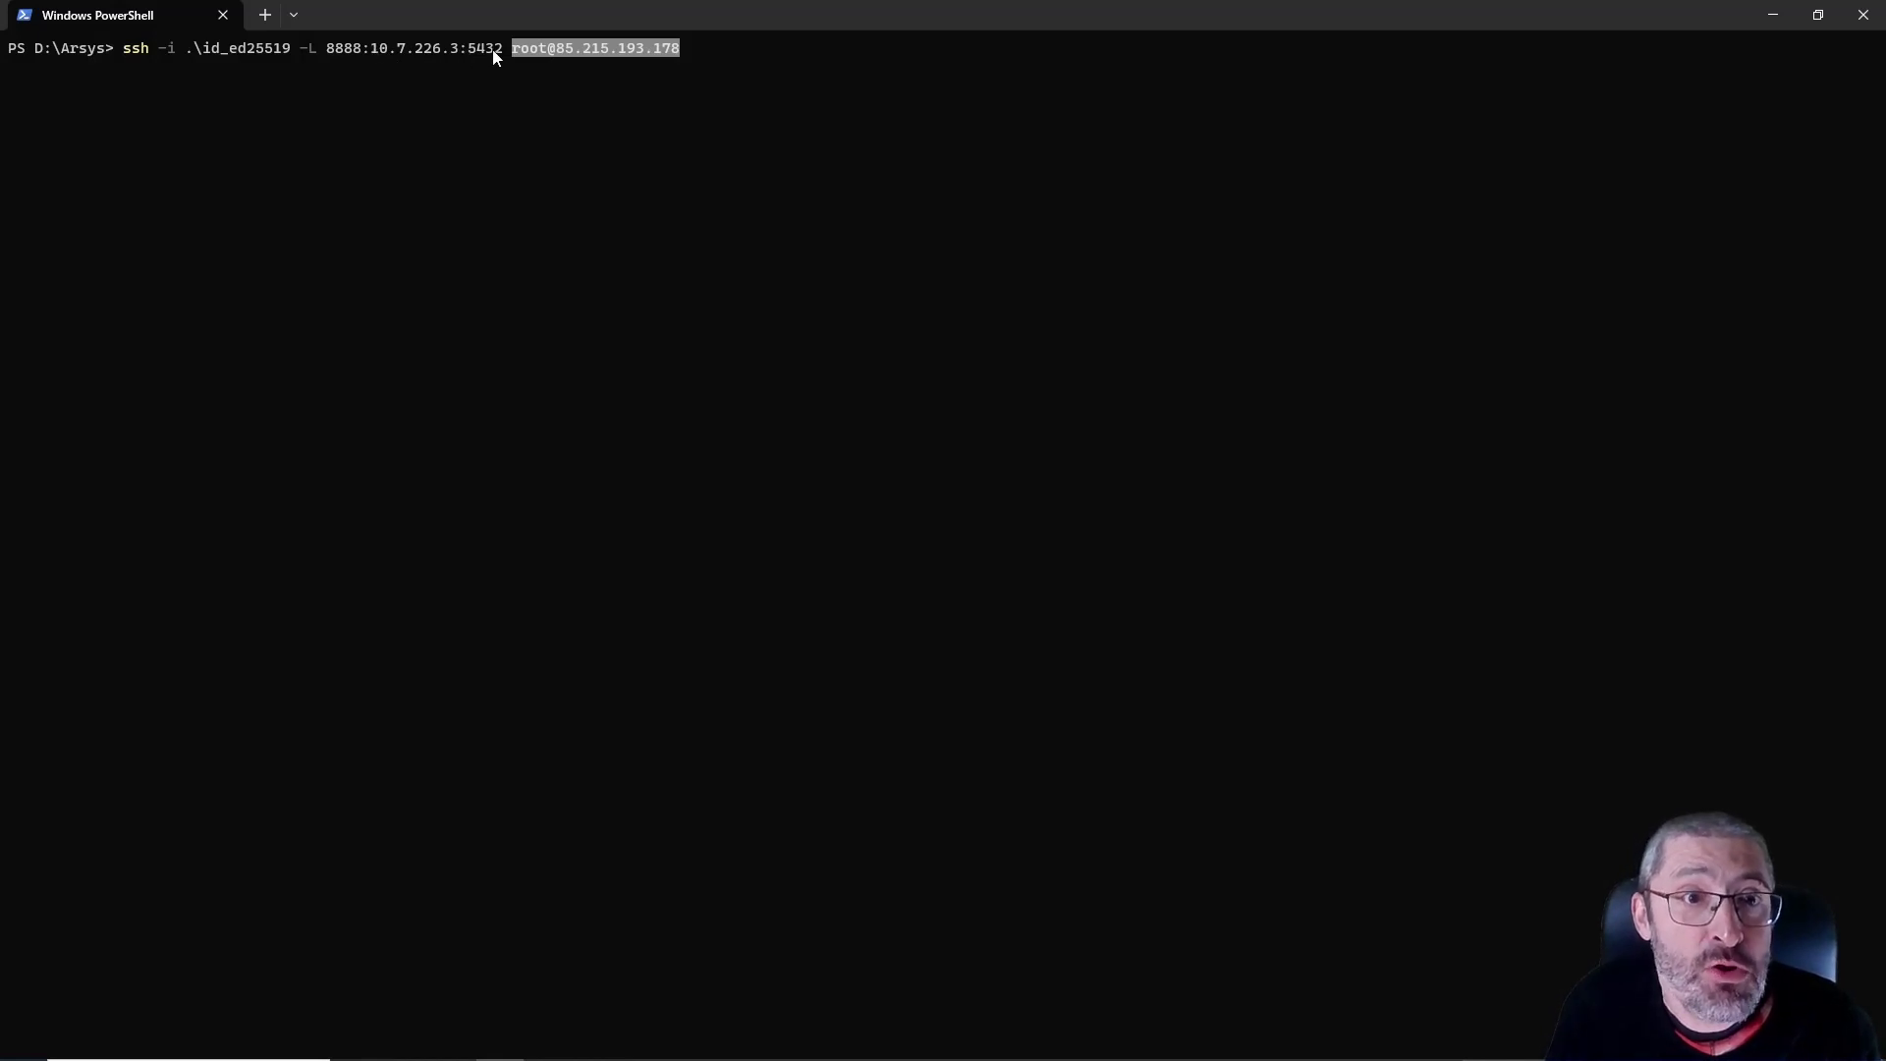
pyautogui.moveTo(376, 49); pyautogui.dragTo(404, 51)
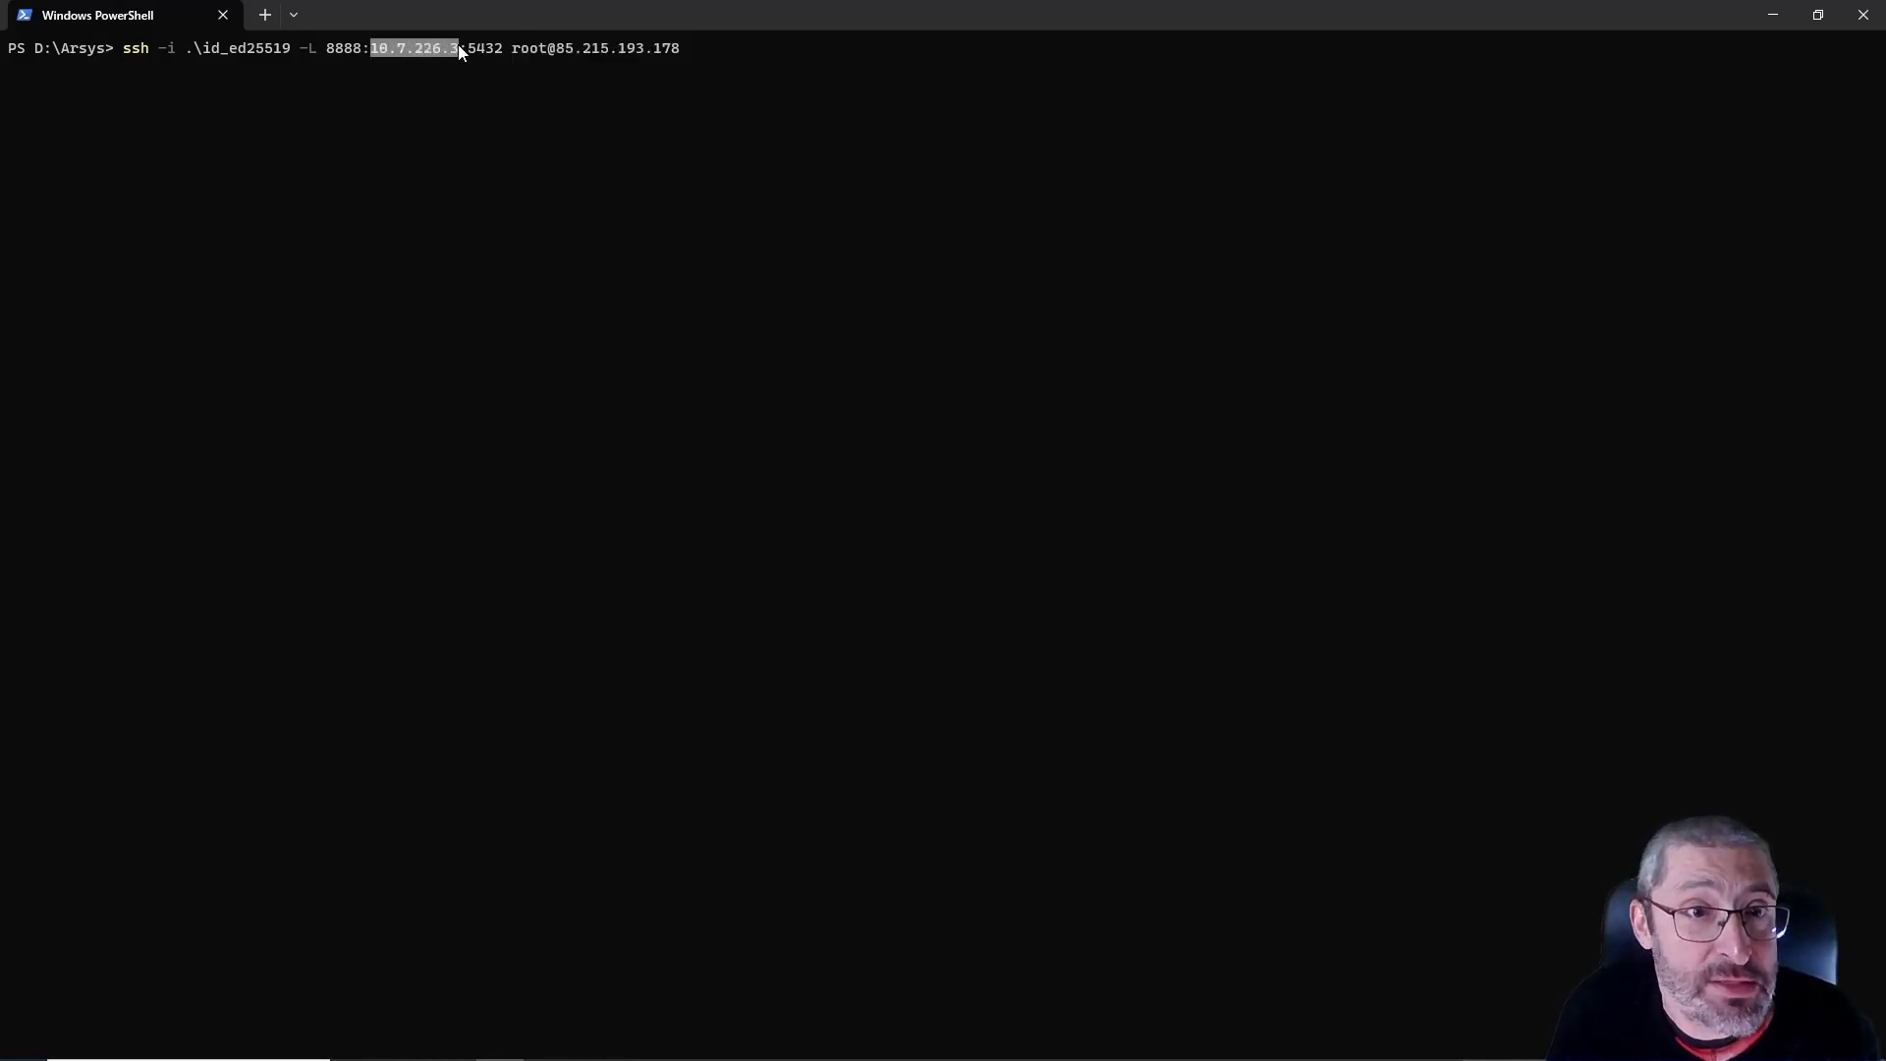
pyautogui.click(326, 50)
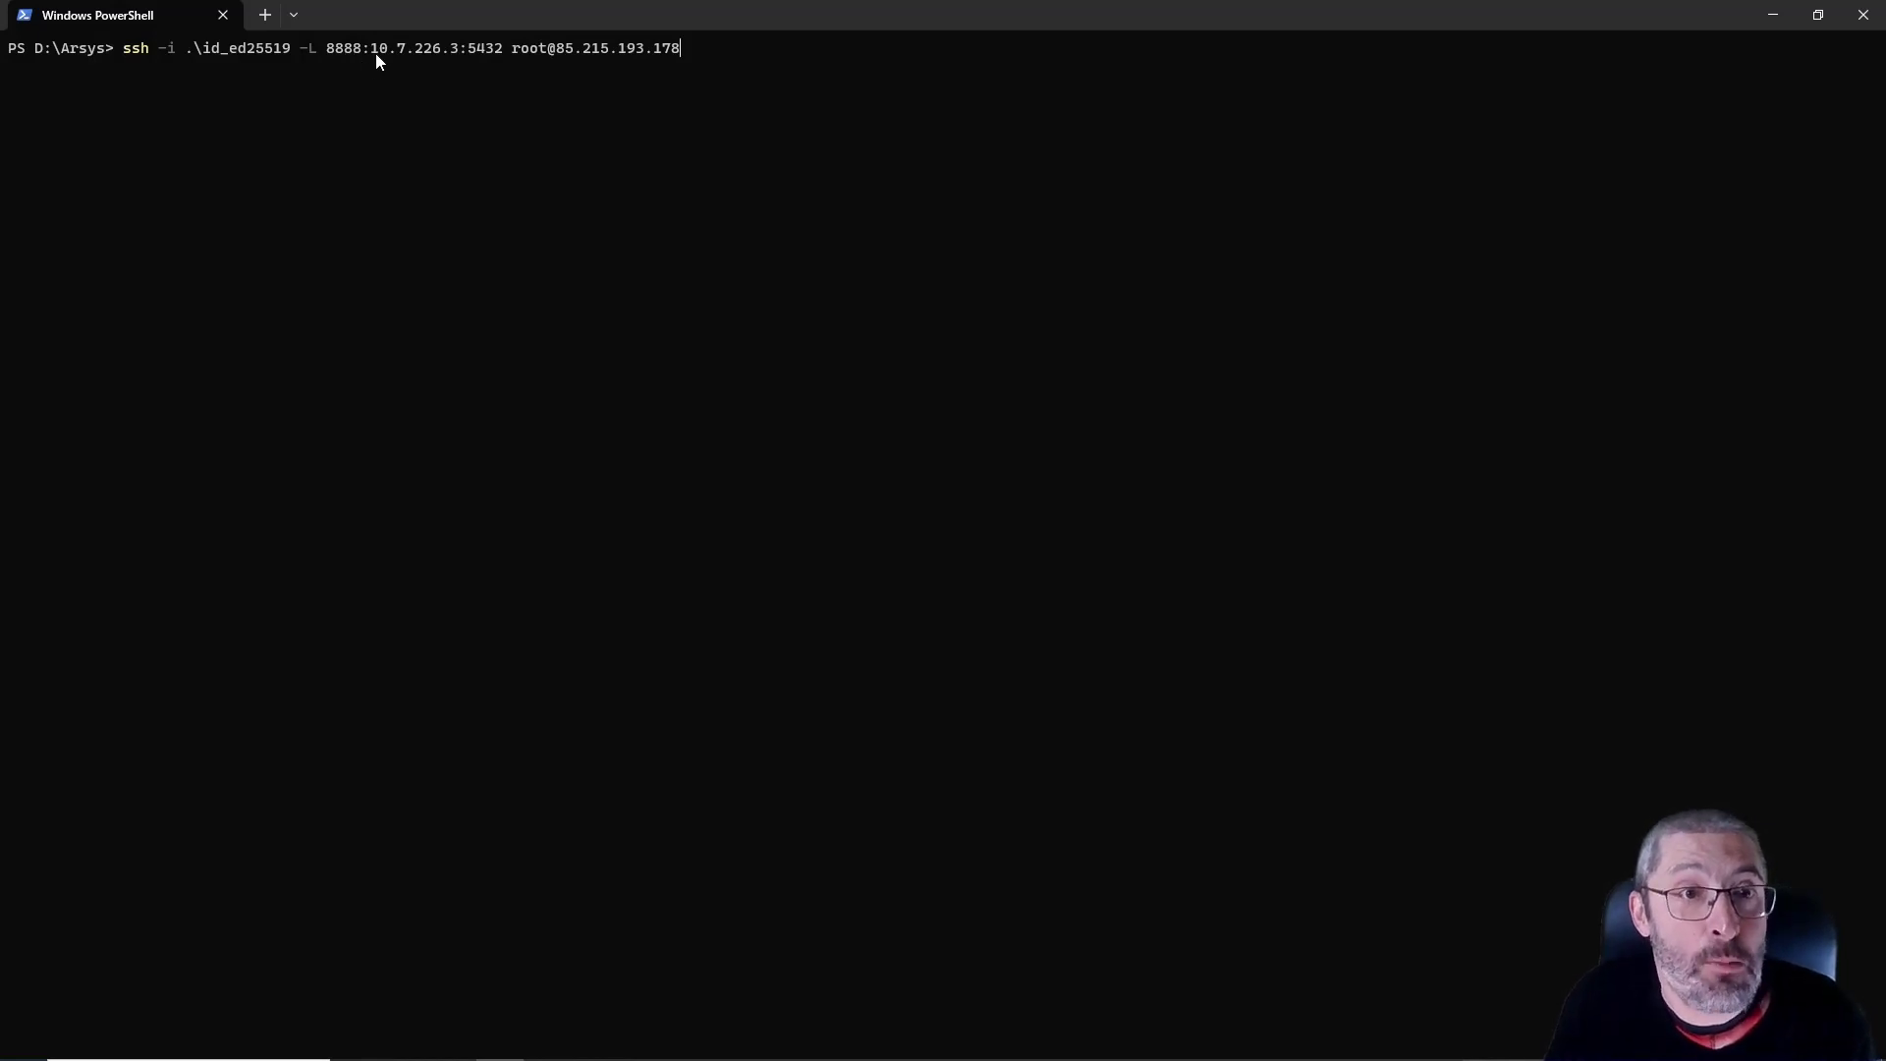
pyautogui.moveTo(558, 51); pyautogui.dragTo(683, 49)
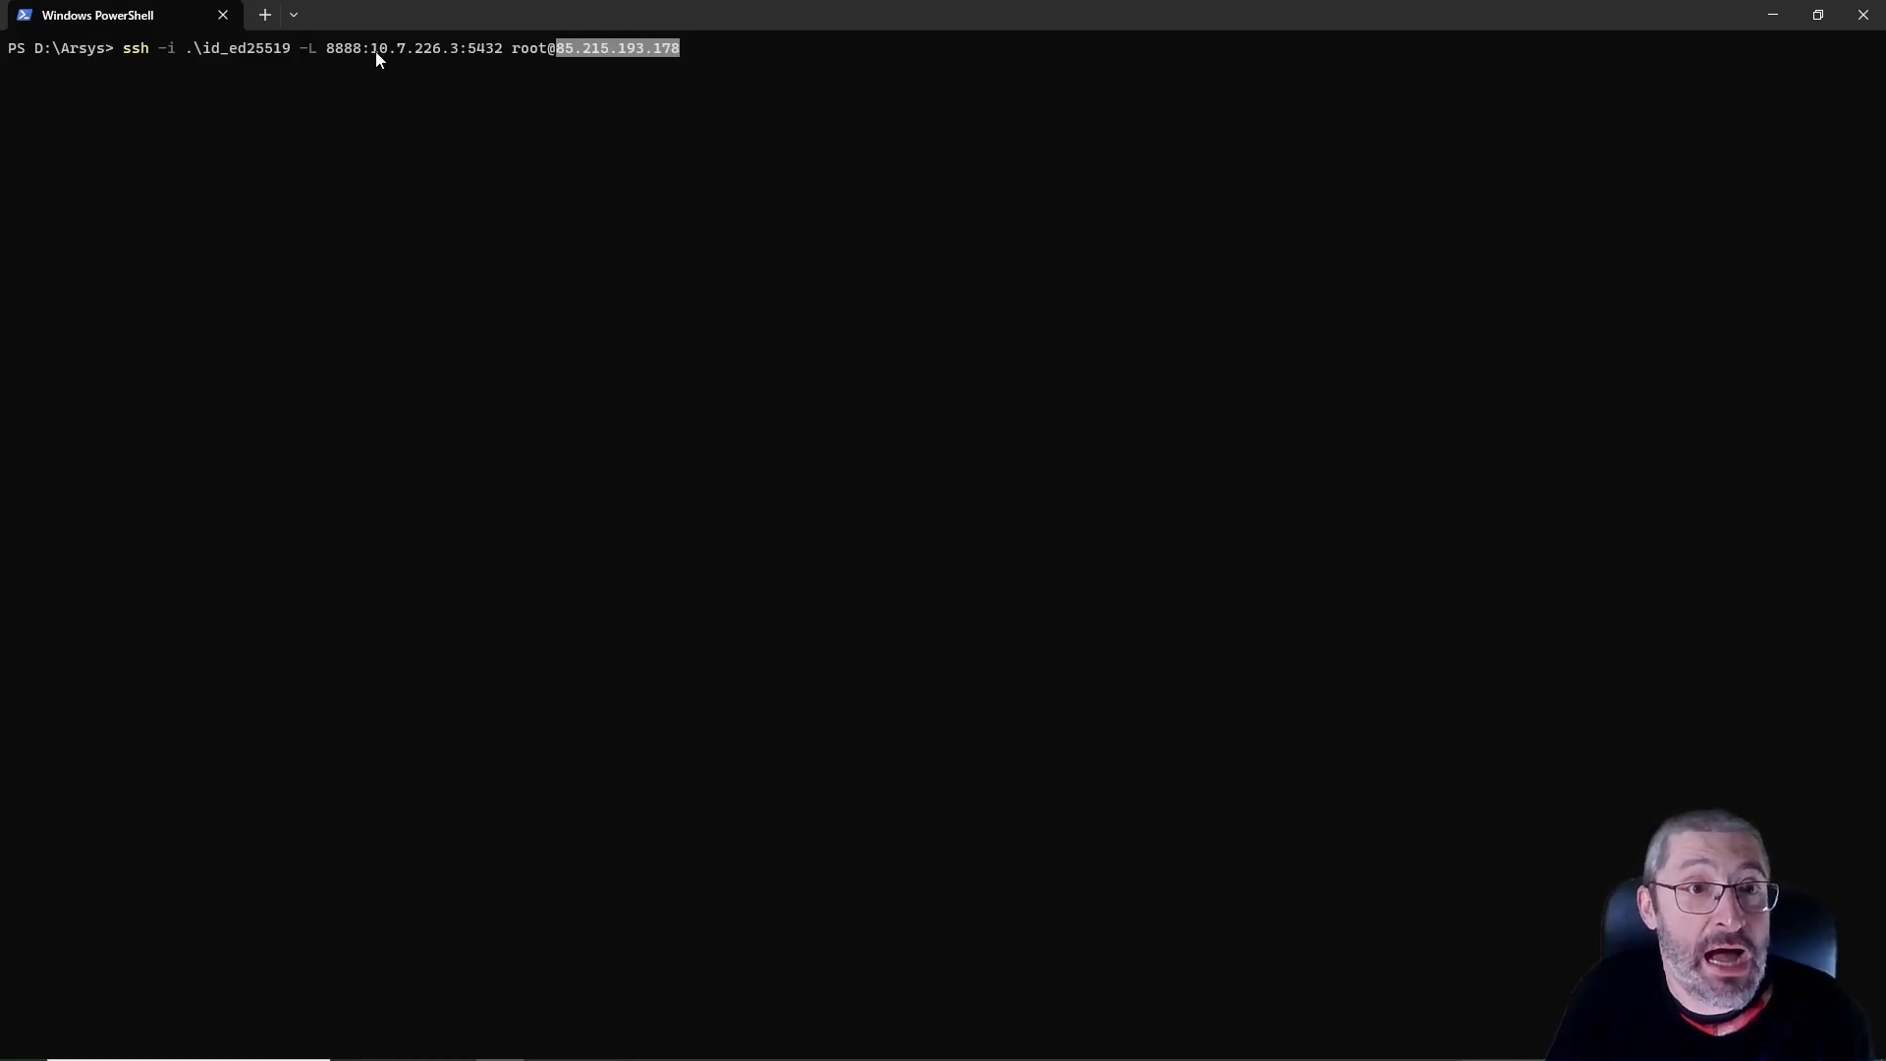
pyautogui.moveTo(373, 51); pyautogui.dragTo(434, 45)
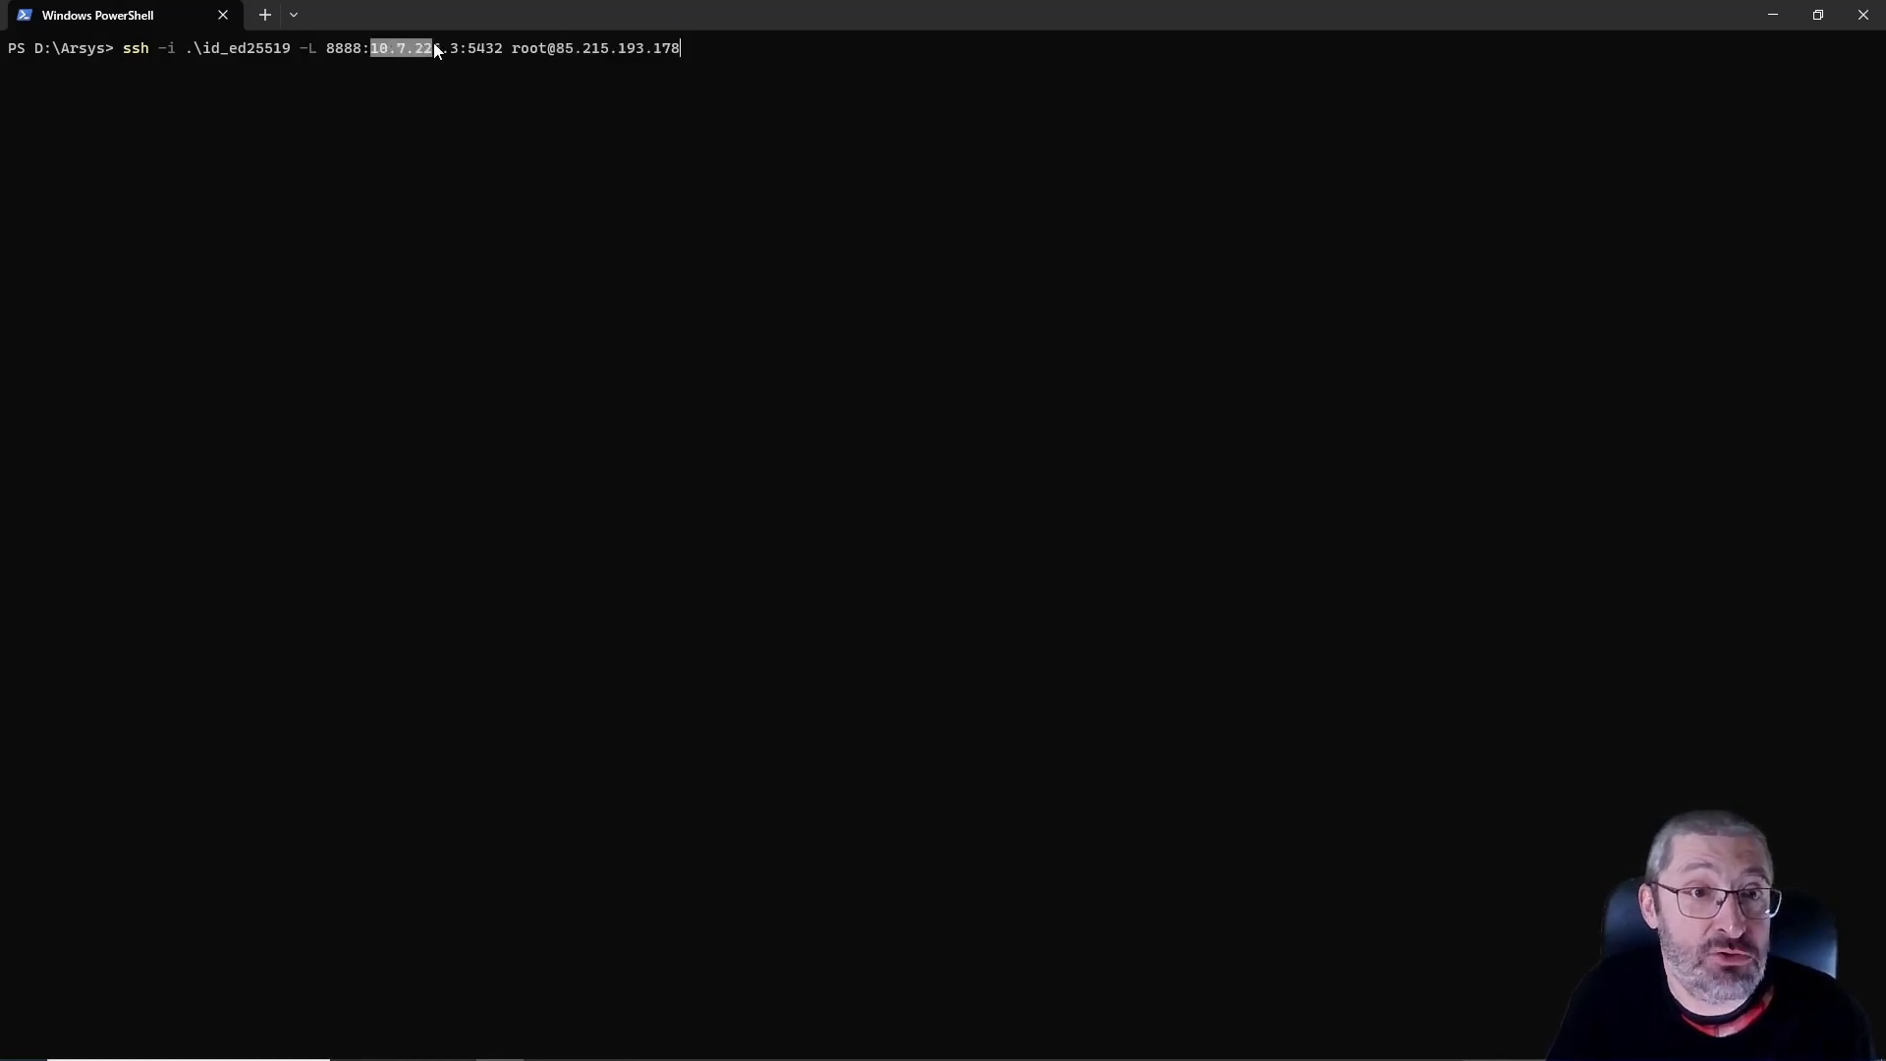
pyautogui.click(463, 83)
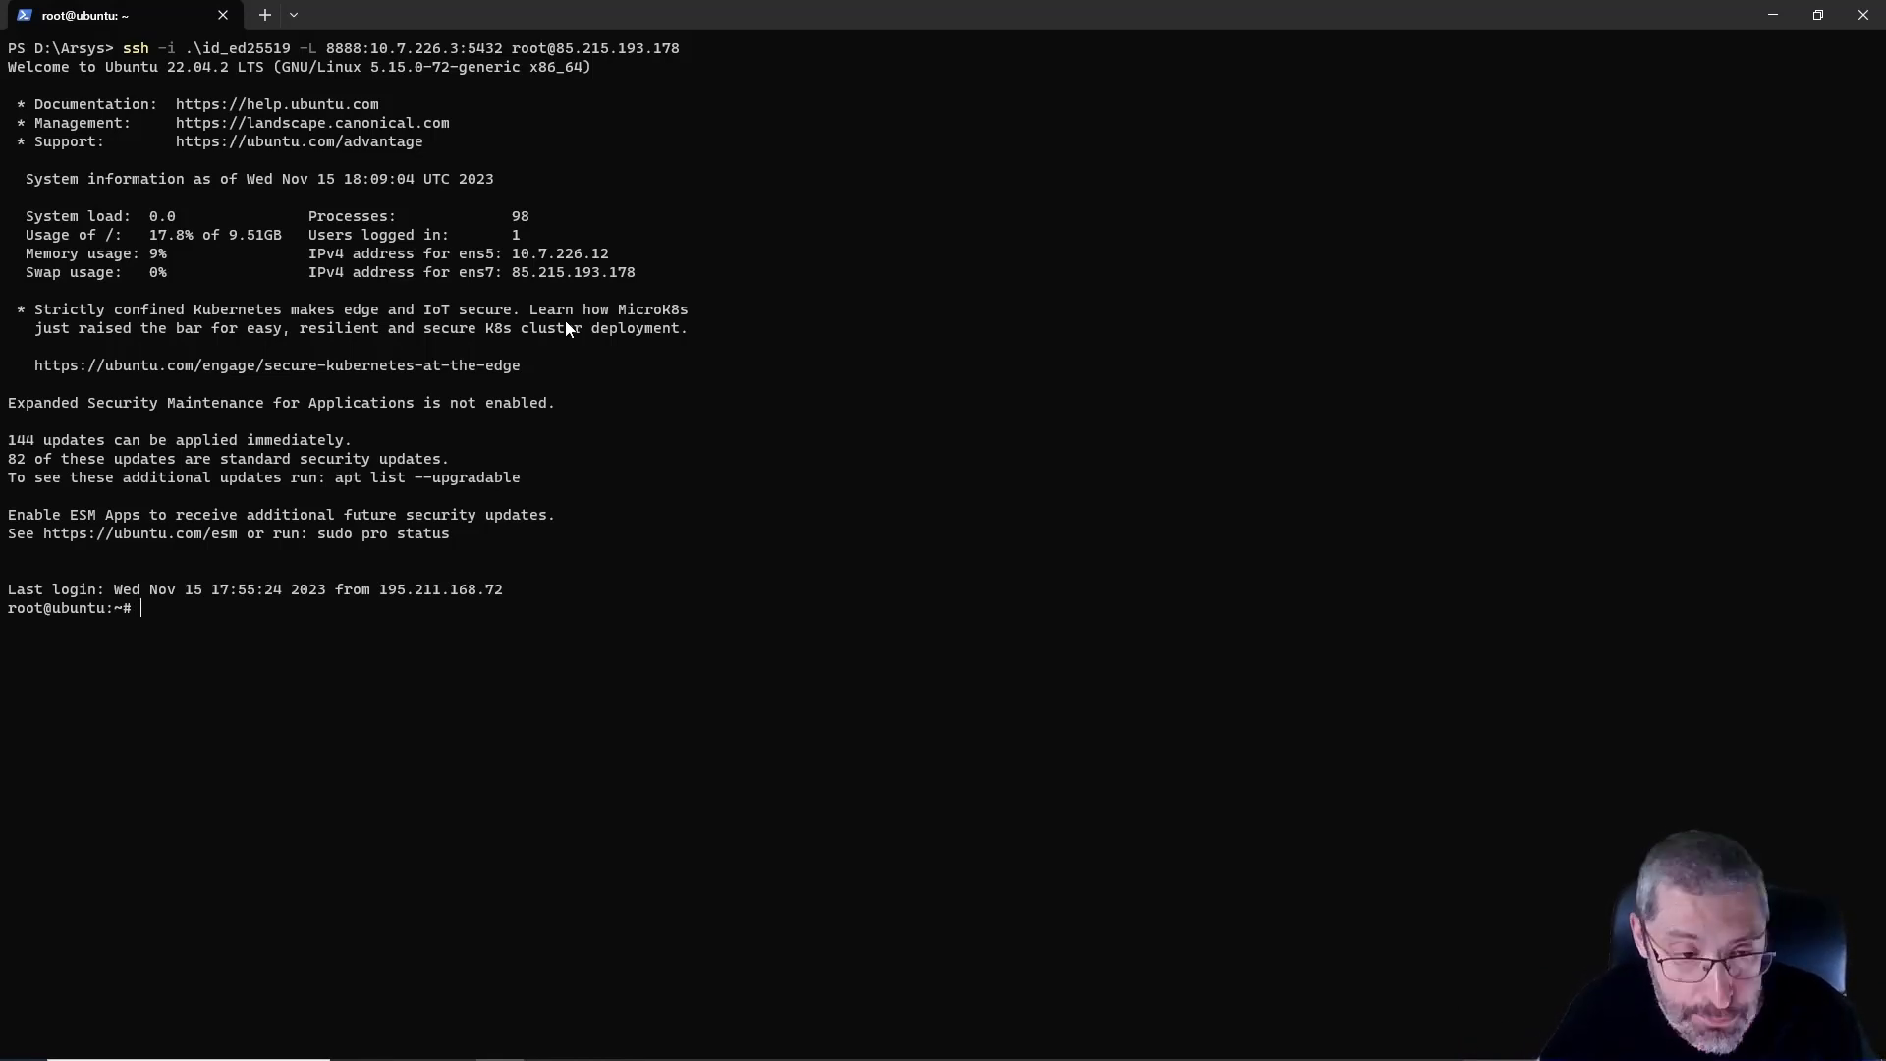
# Switch to Azure Data Studio and start a new server connection with PostgreSQL as the connection type
pyautogui.hotkey('alt', 'Tab')
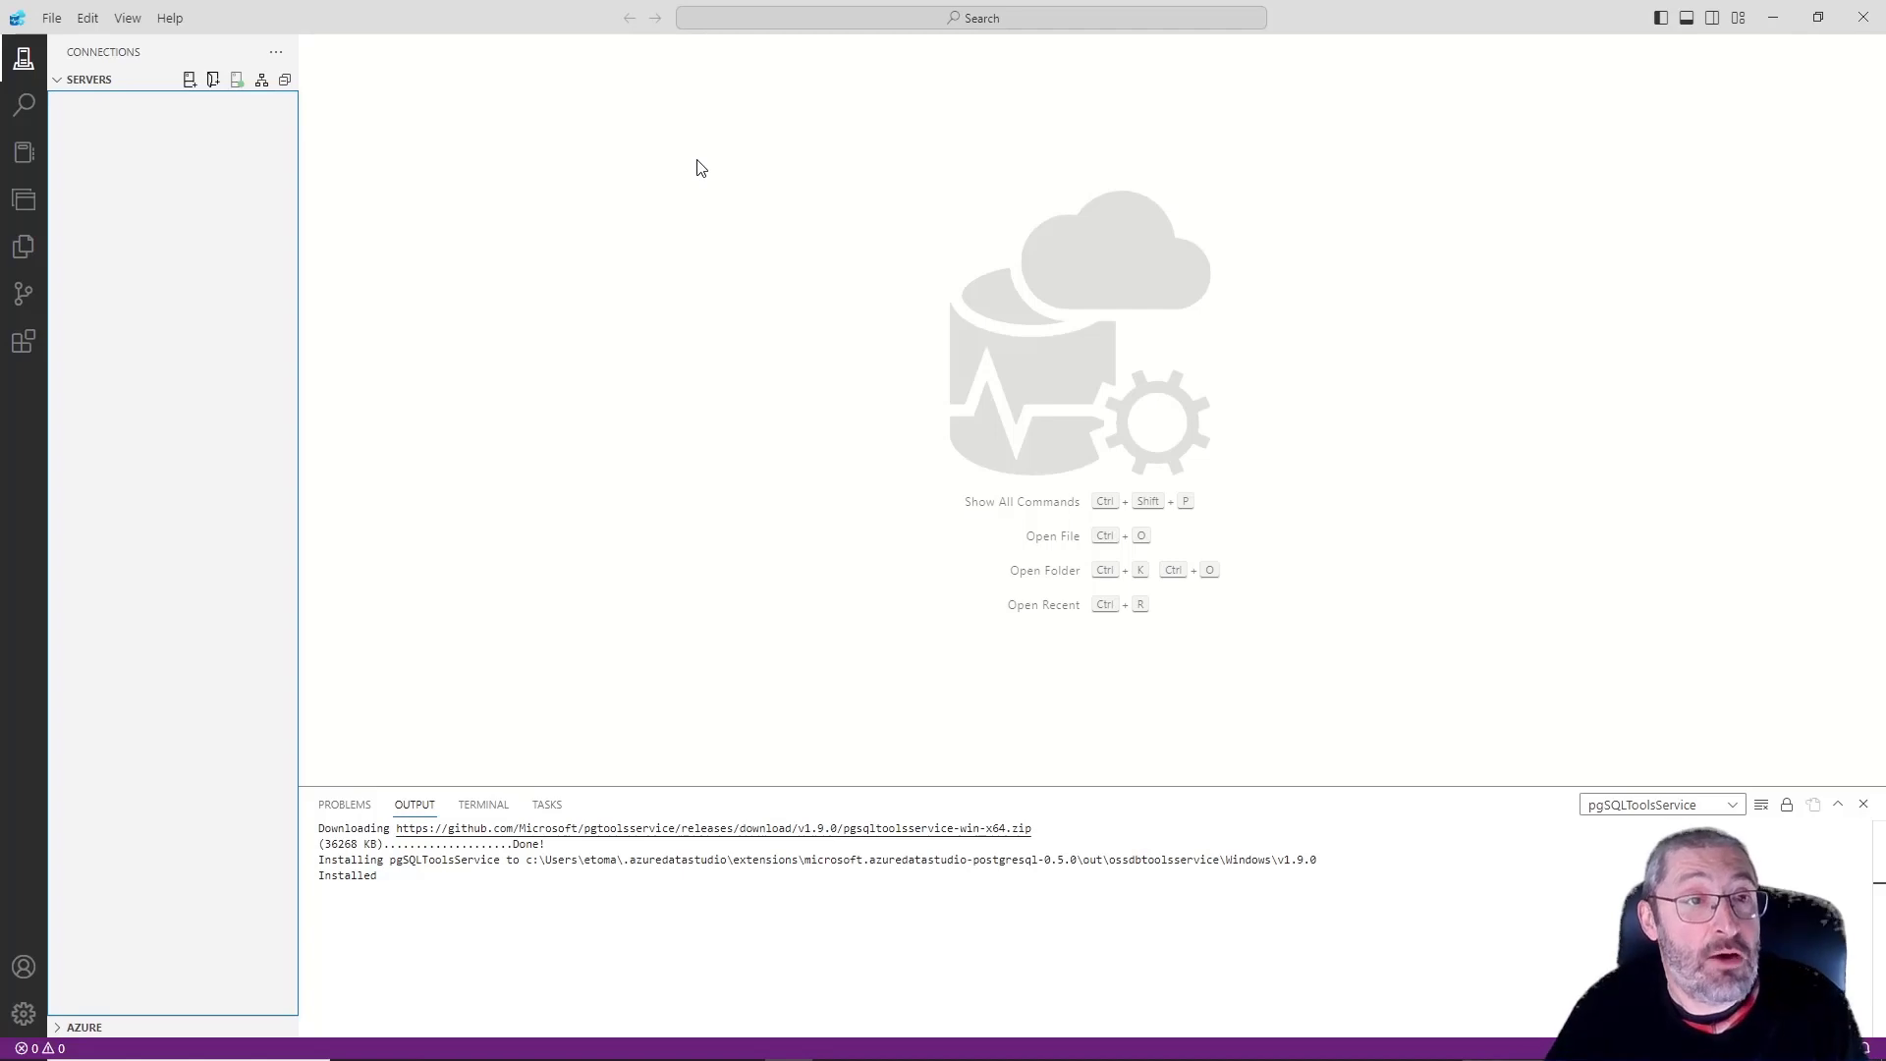
pyautogui.click(189, 78)
pyautogui.click(189, 78)
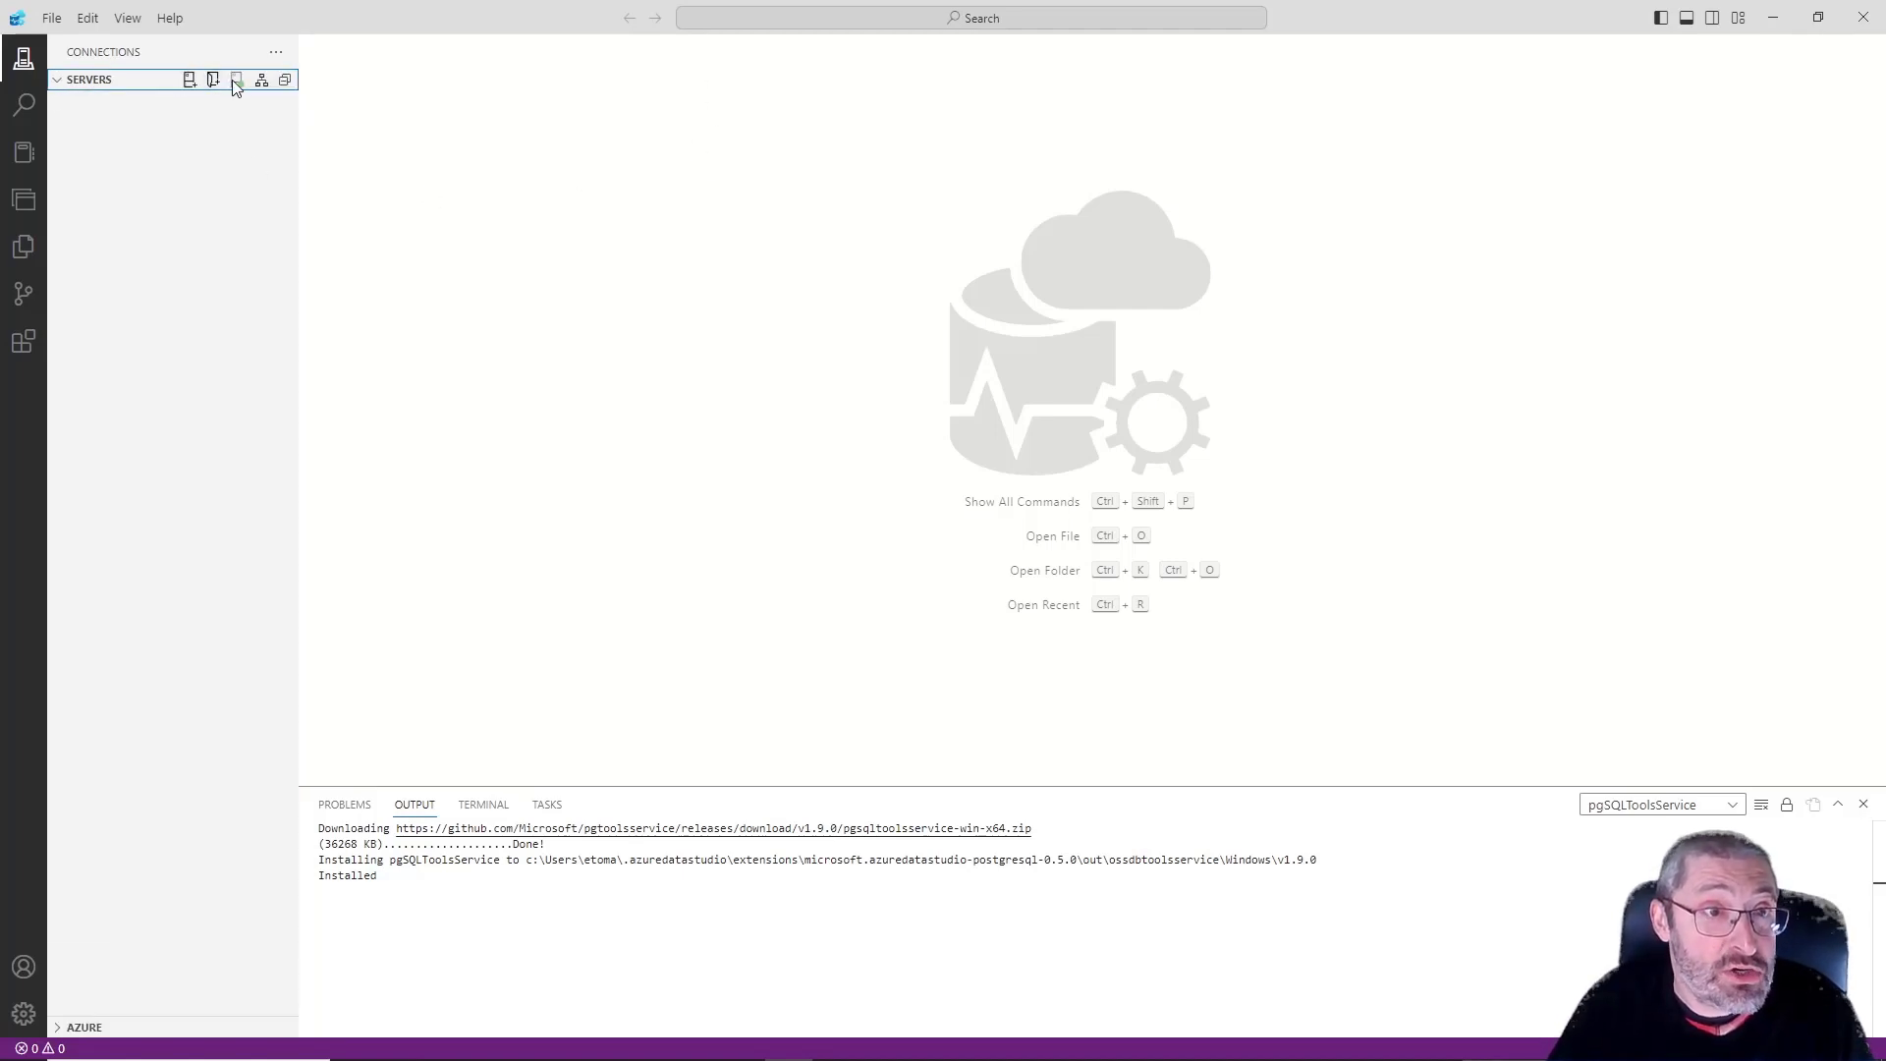
pyautogui.click(188, 84)
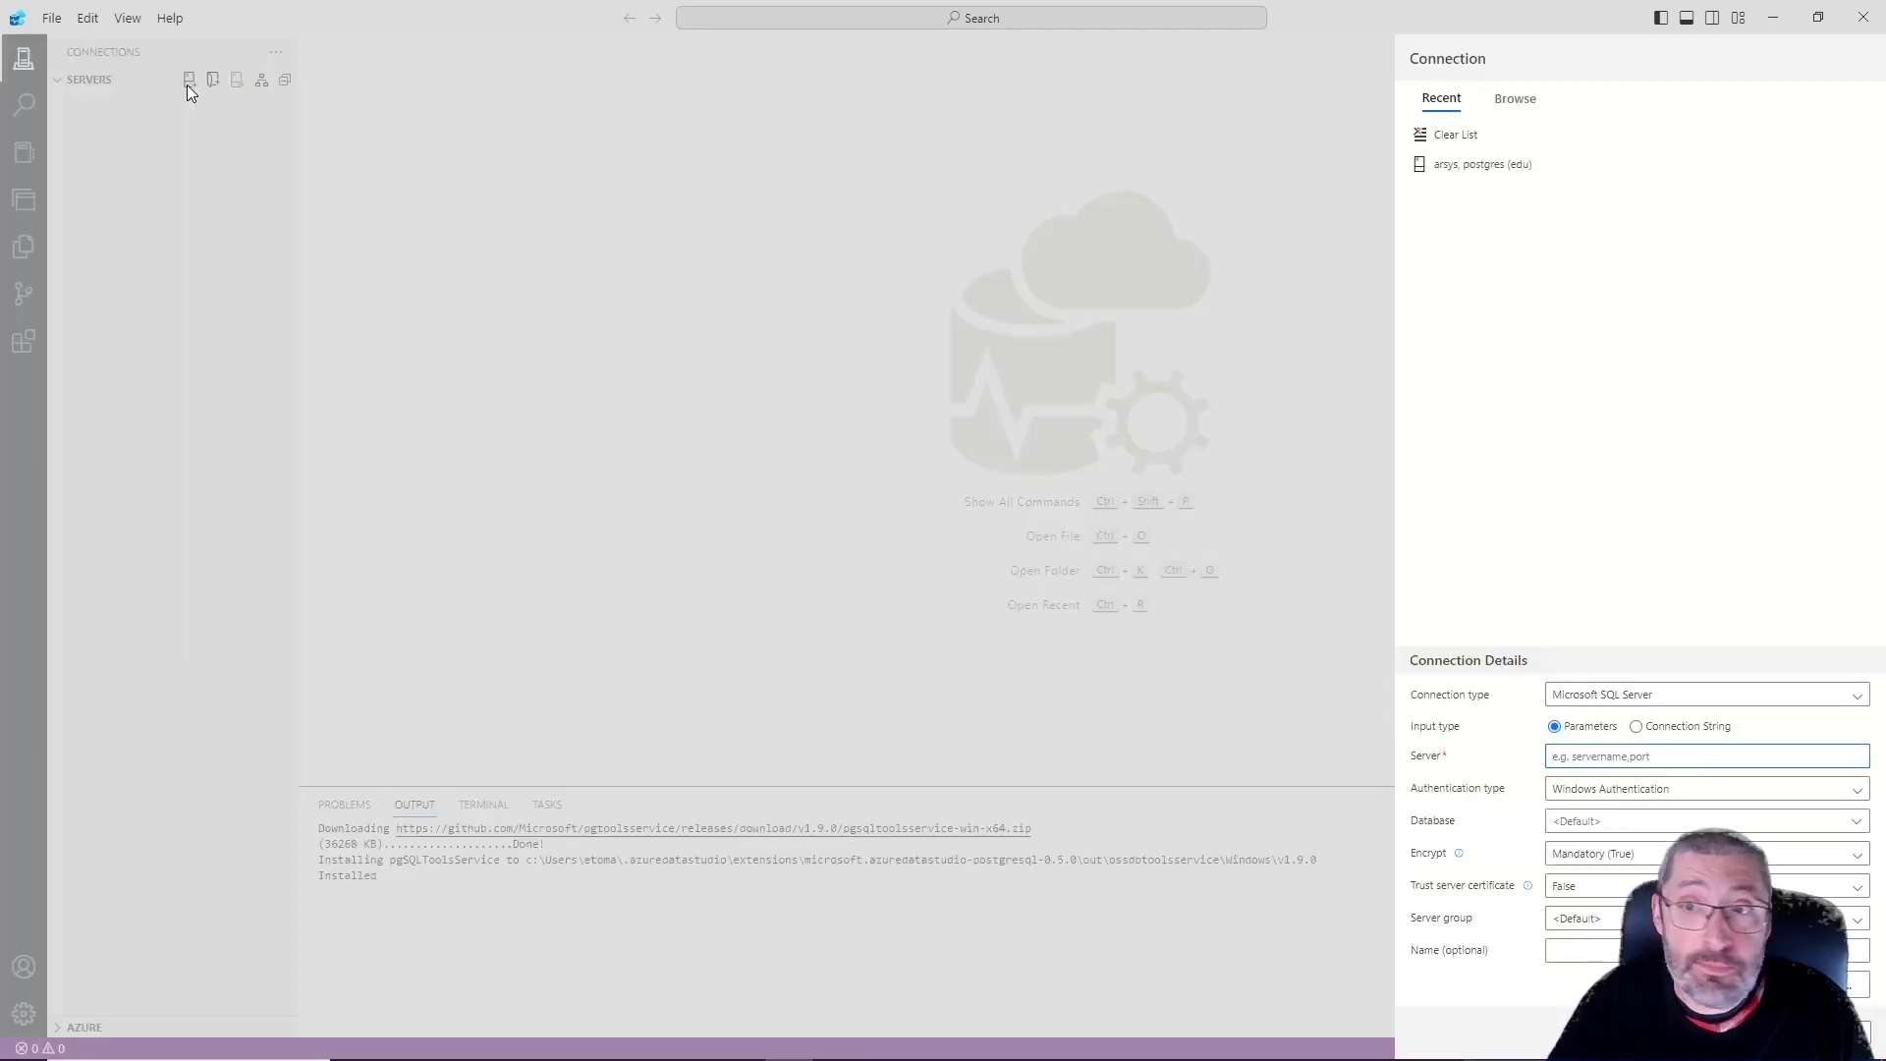
pyautogui.click(1607, 696)
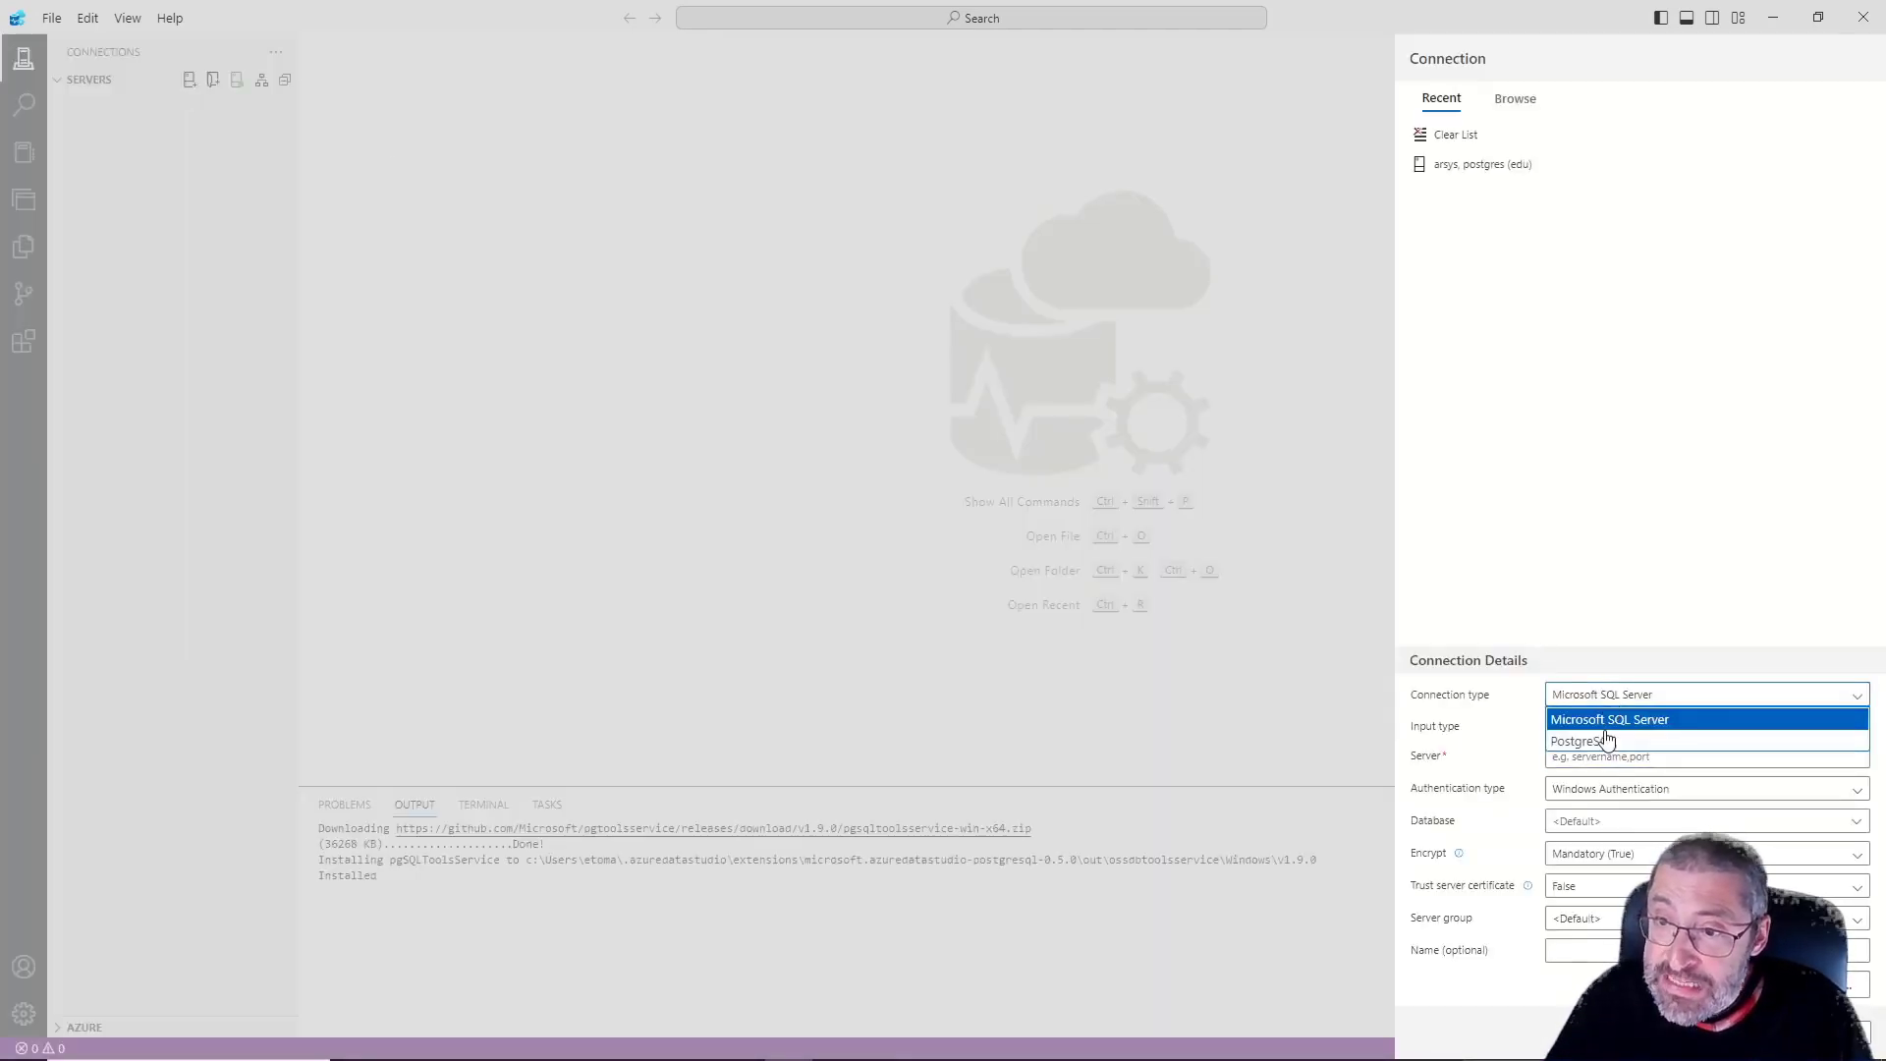
pyautogui.click(1605, 741)
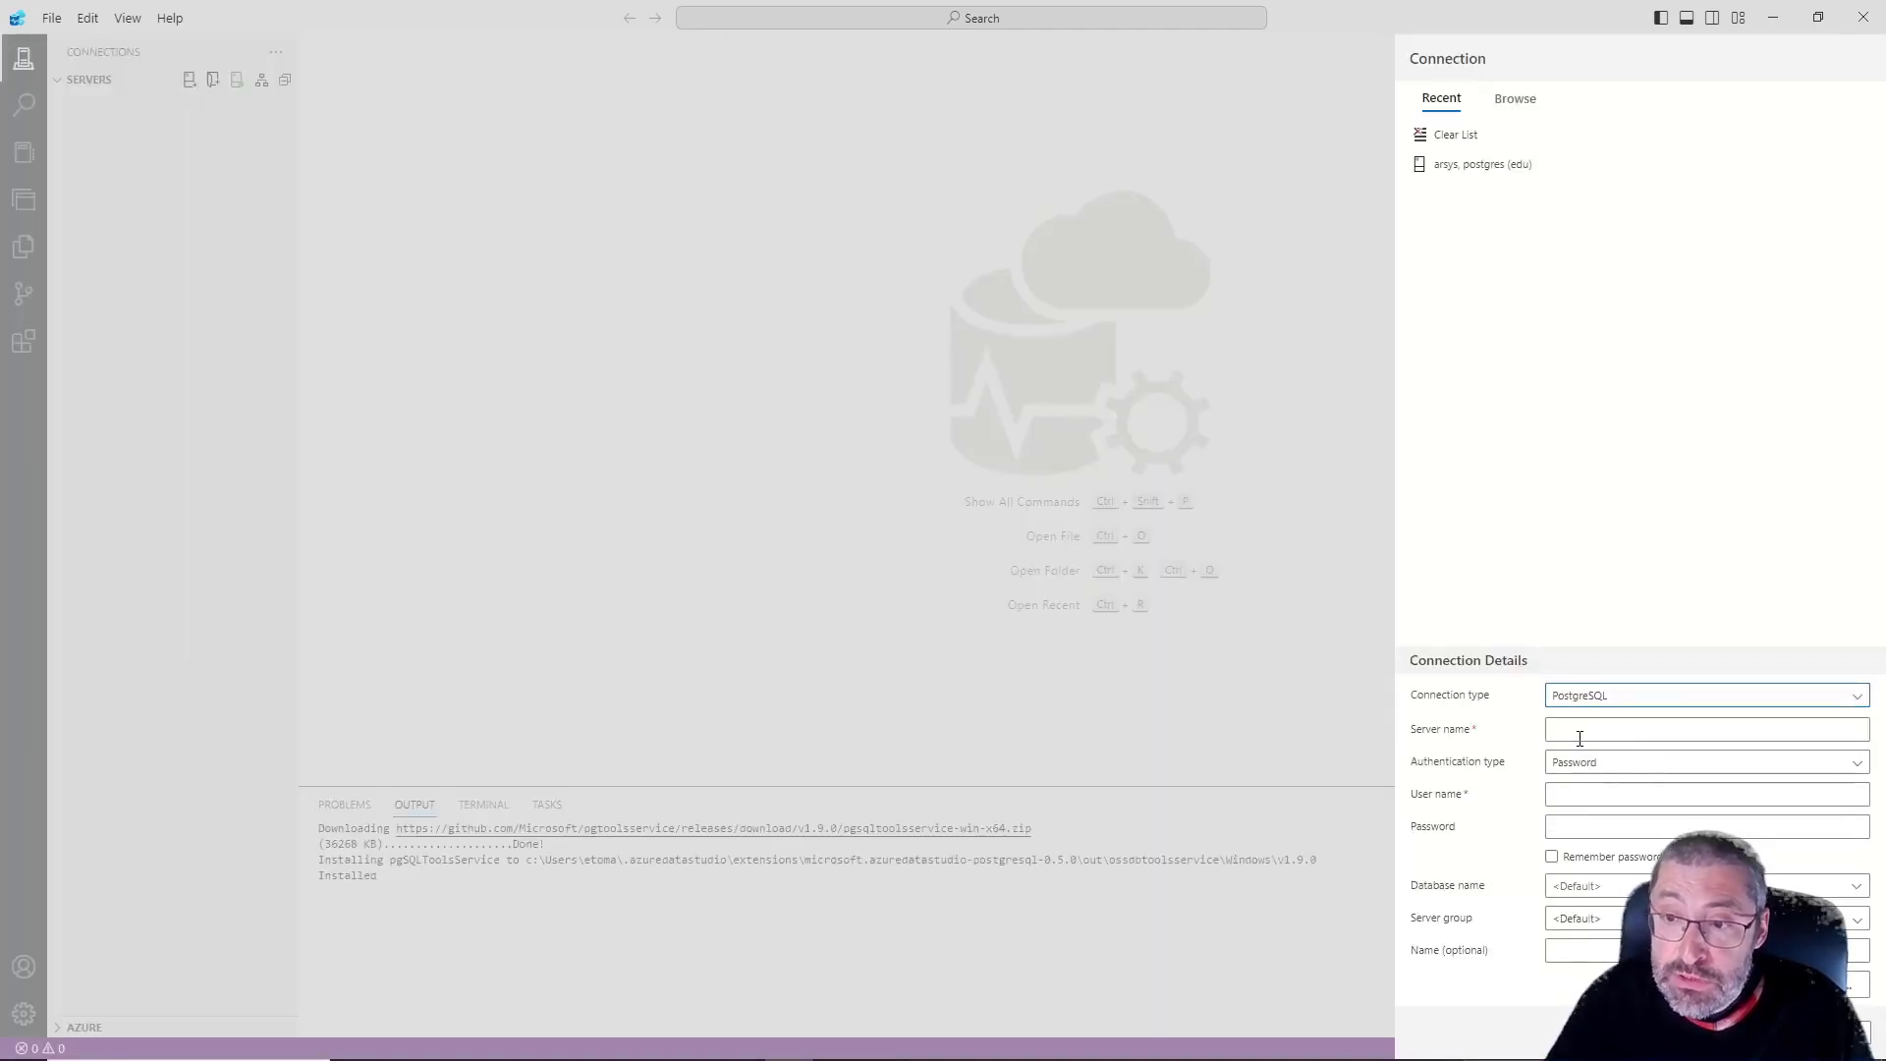
# Set the connection's server name to arsys and enter the database user name and password
pyautogui.click(1581, 731)
pyautogui.write('arsys')
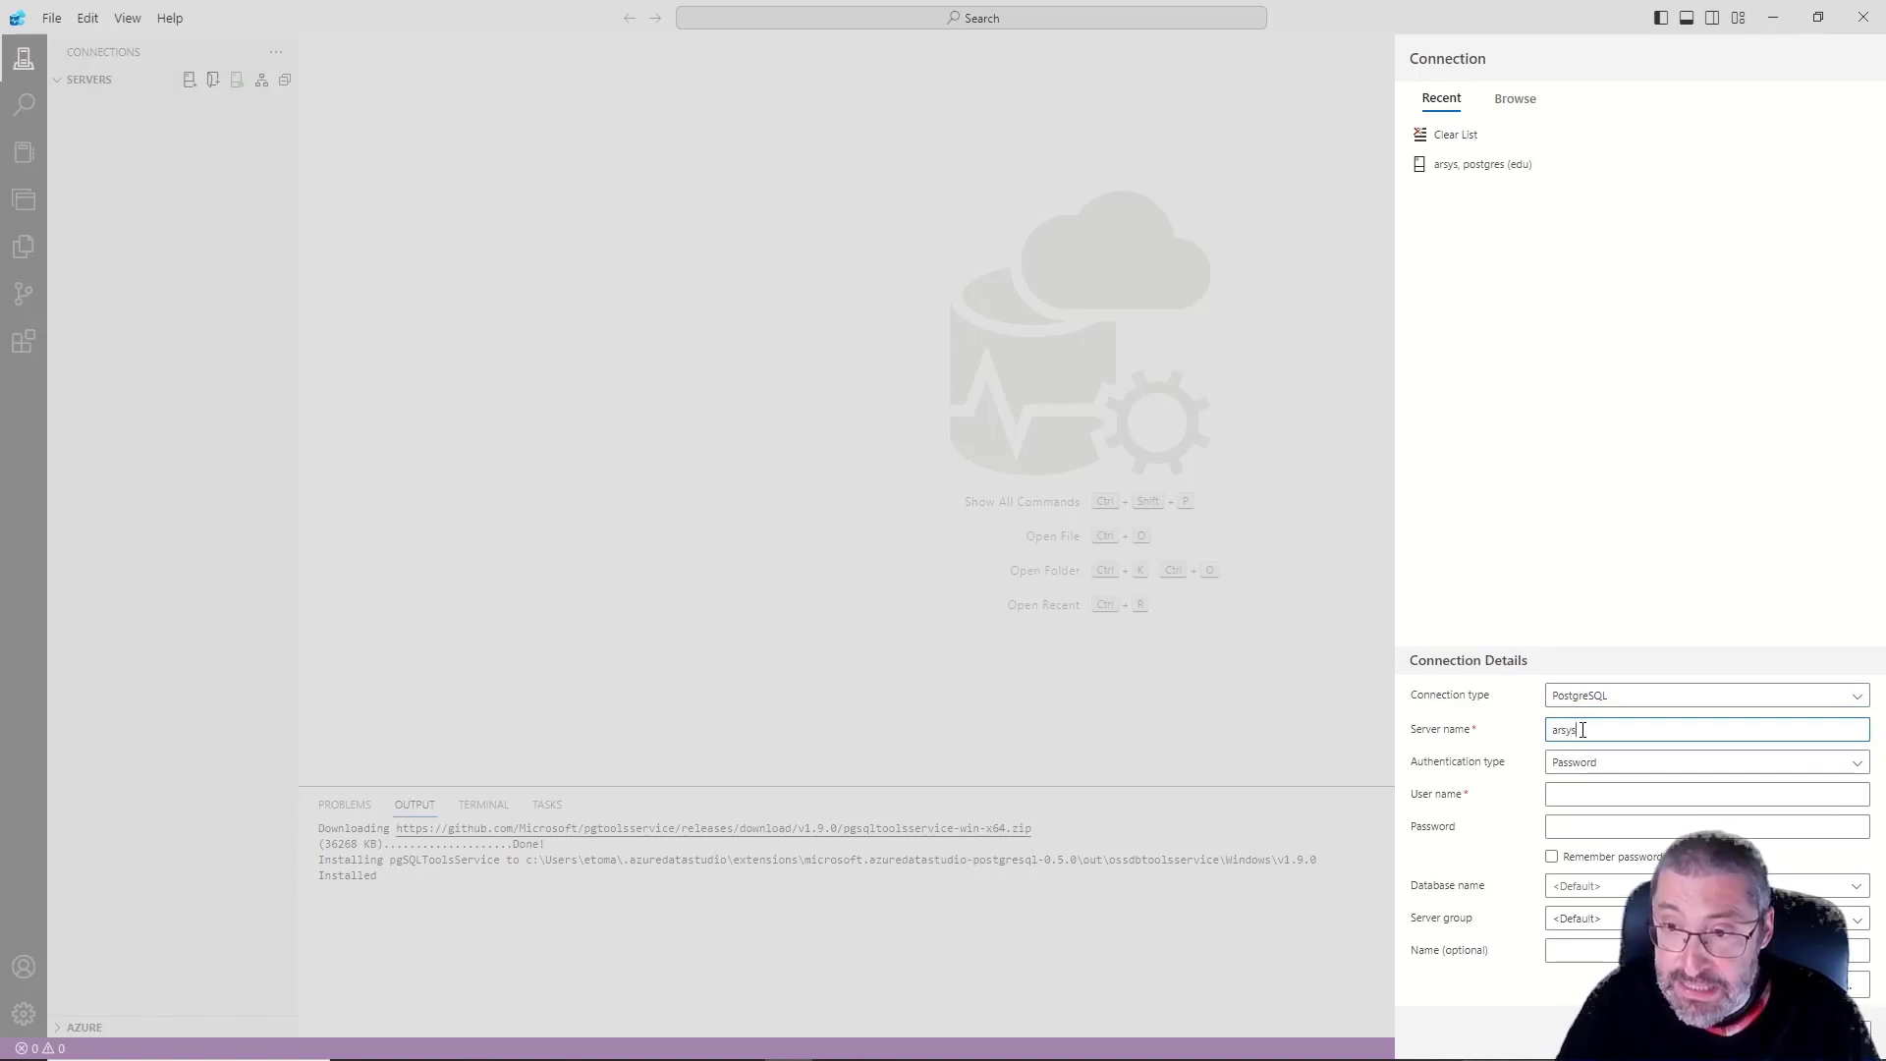
pyautogui.press('Tab')
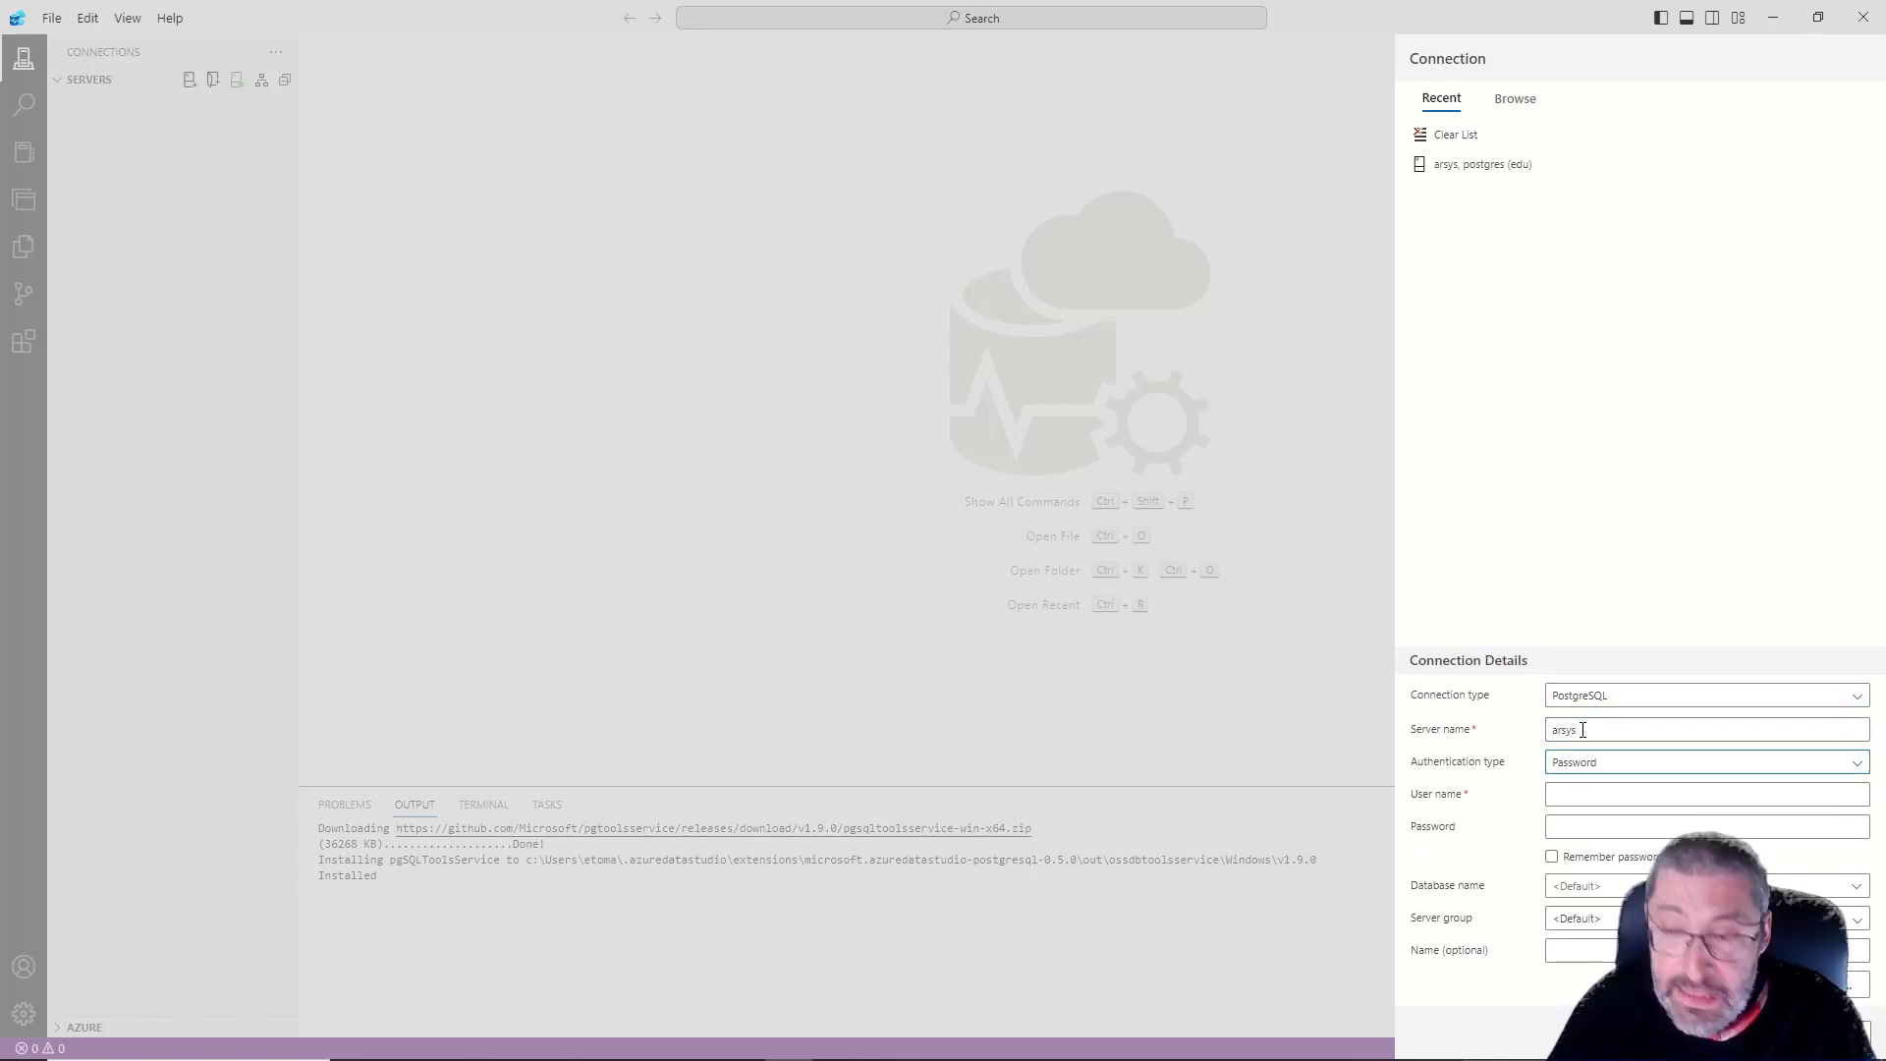
pyautogui.click(1604, 795)
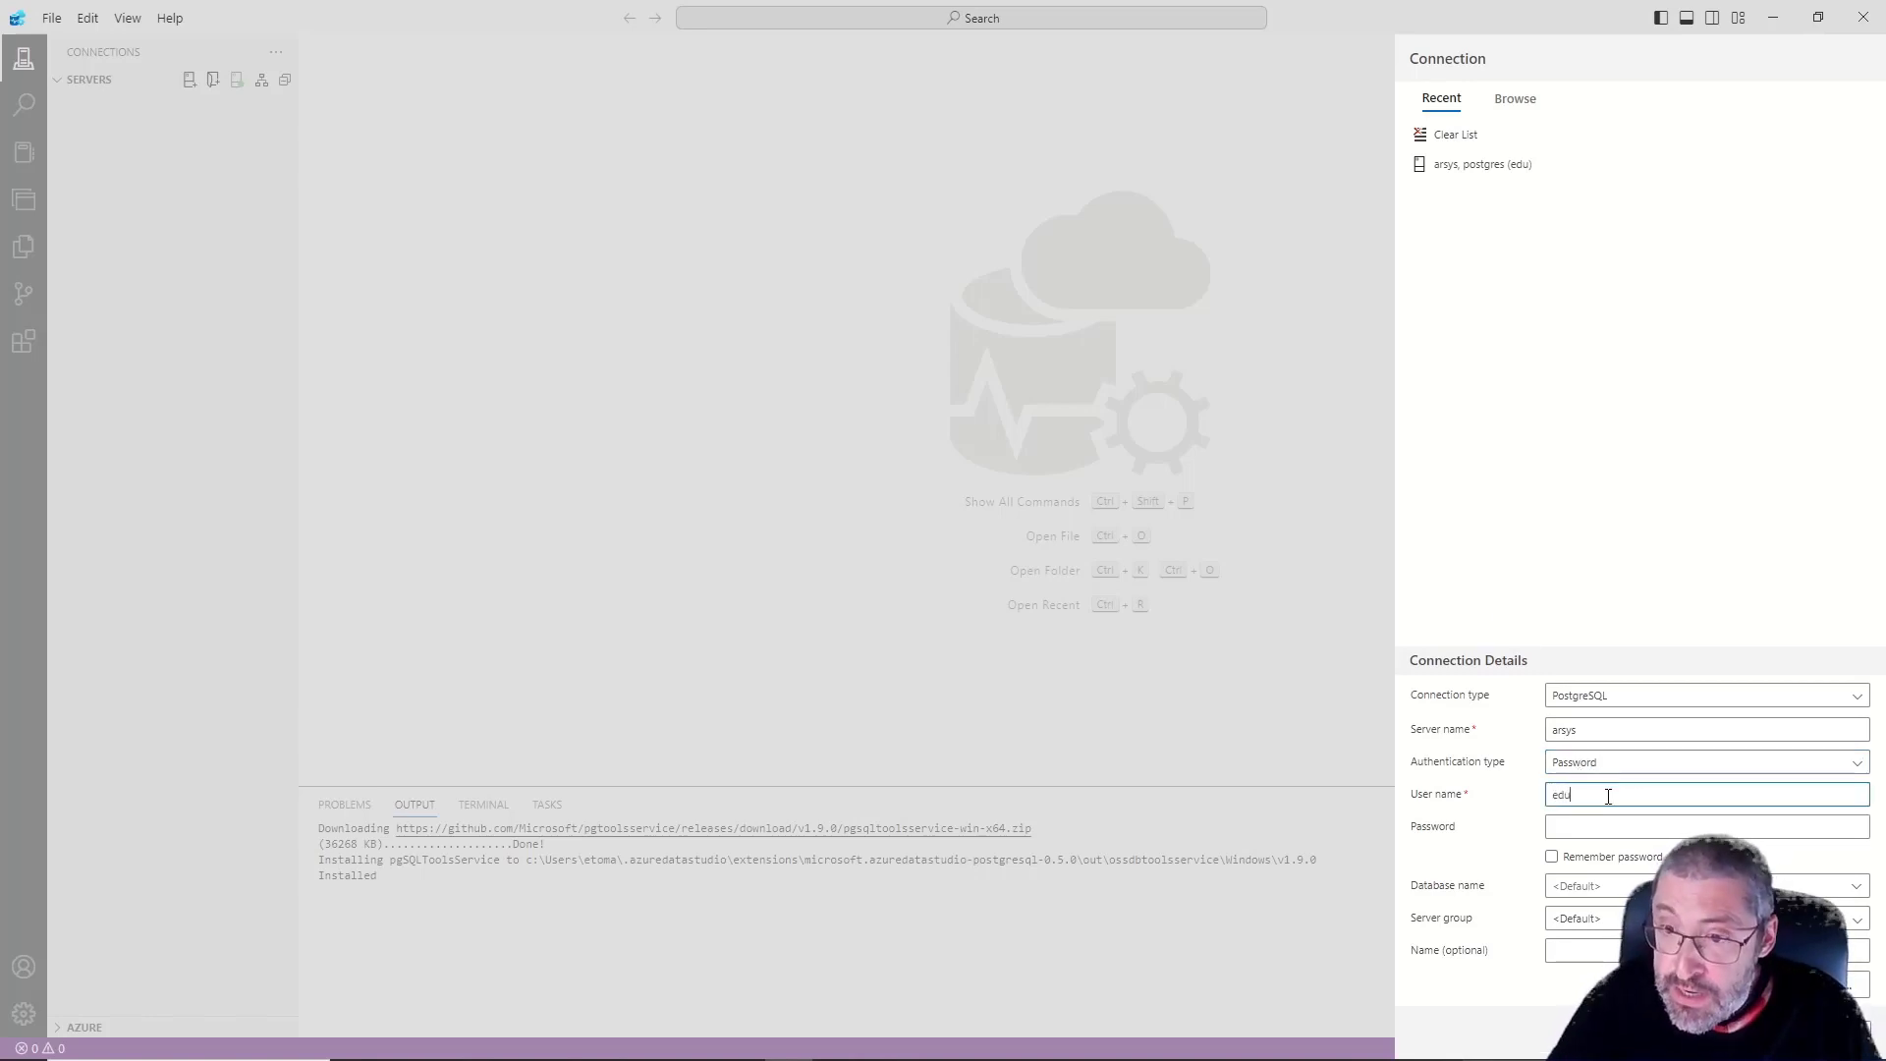
pyautogui.click(1607, 822)
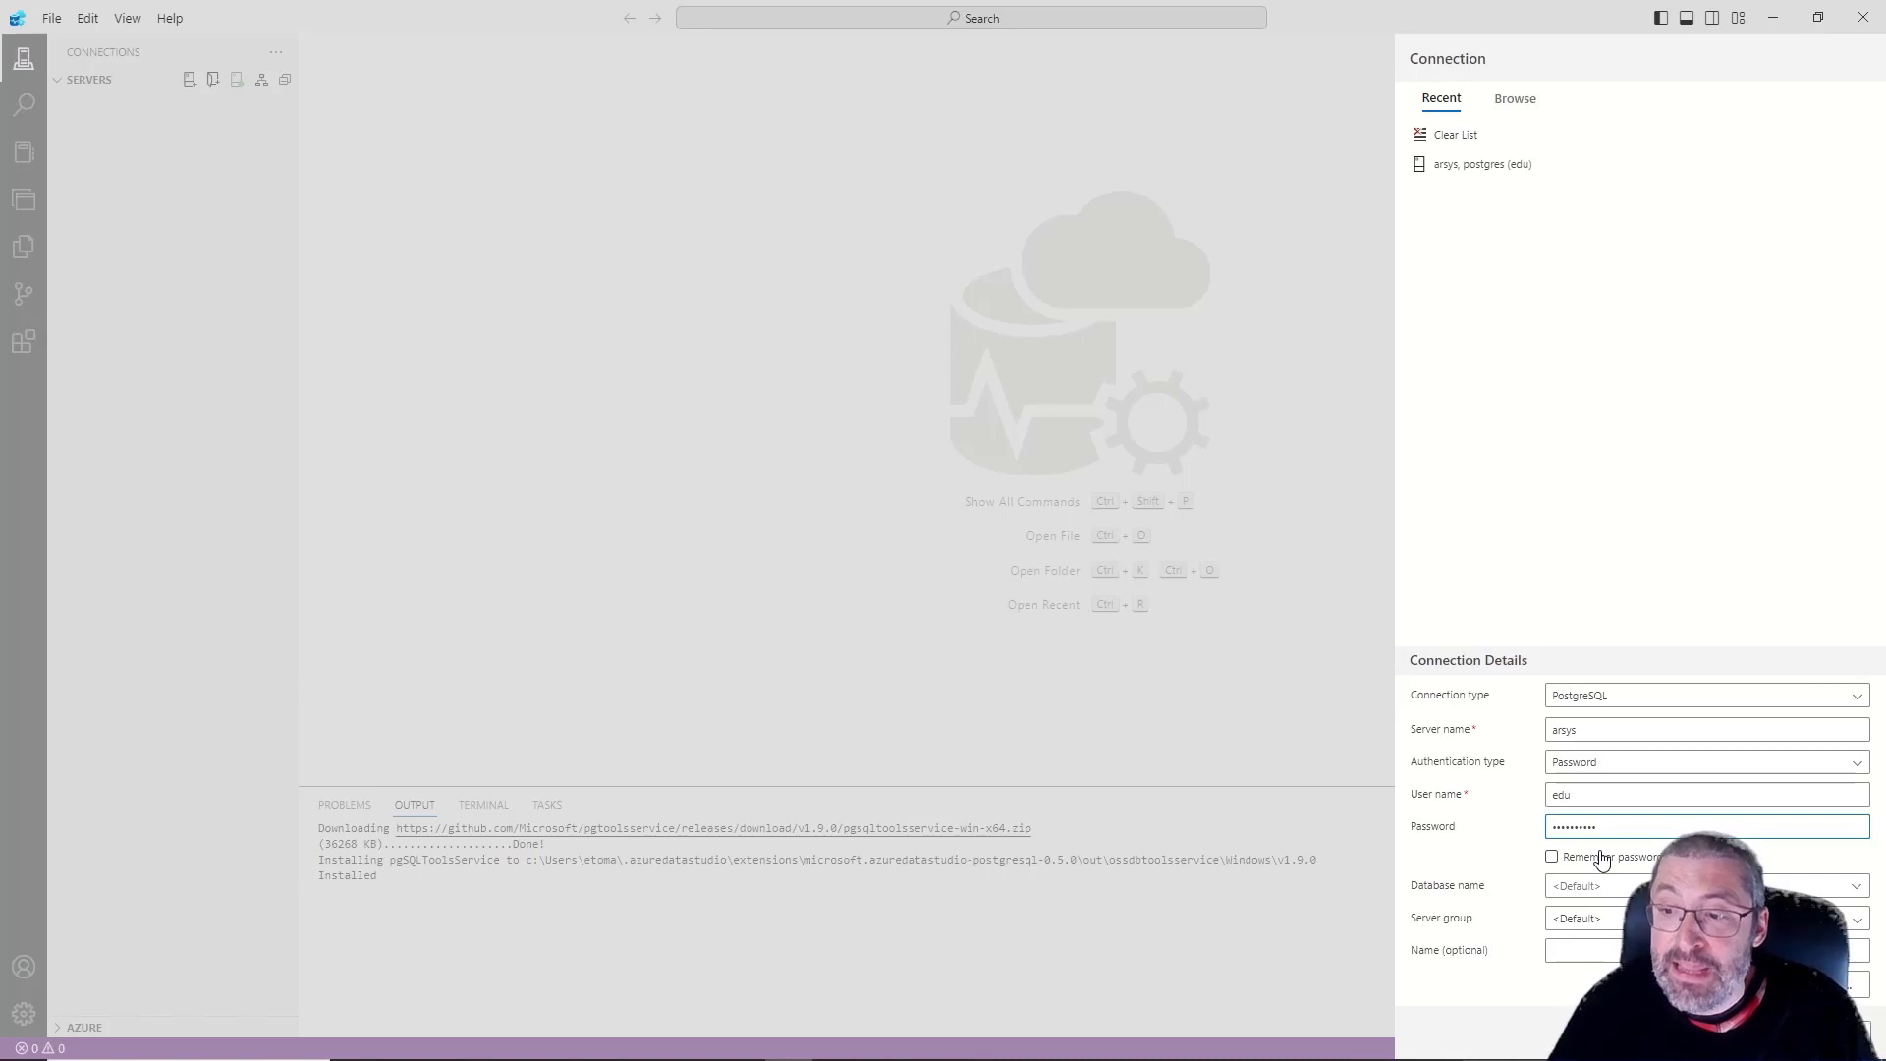
# In the connection's advanced properties, set the host IP address to 127.0.0.1 and the port to 8888
pyautogui.click(1832, 983)
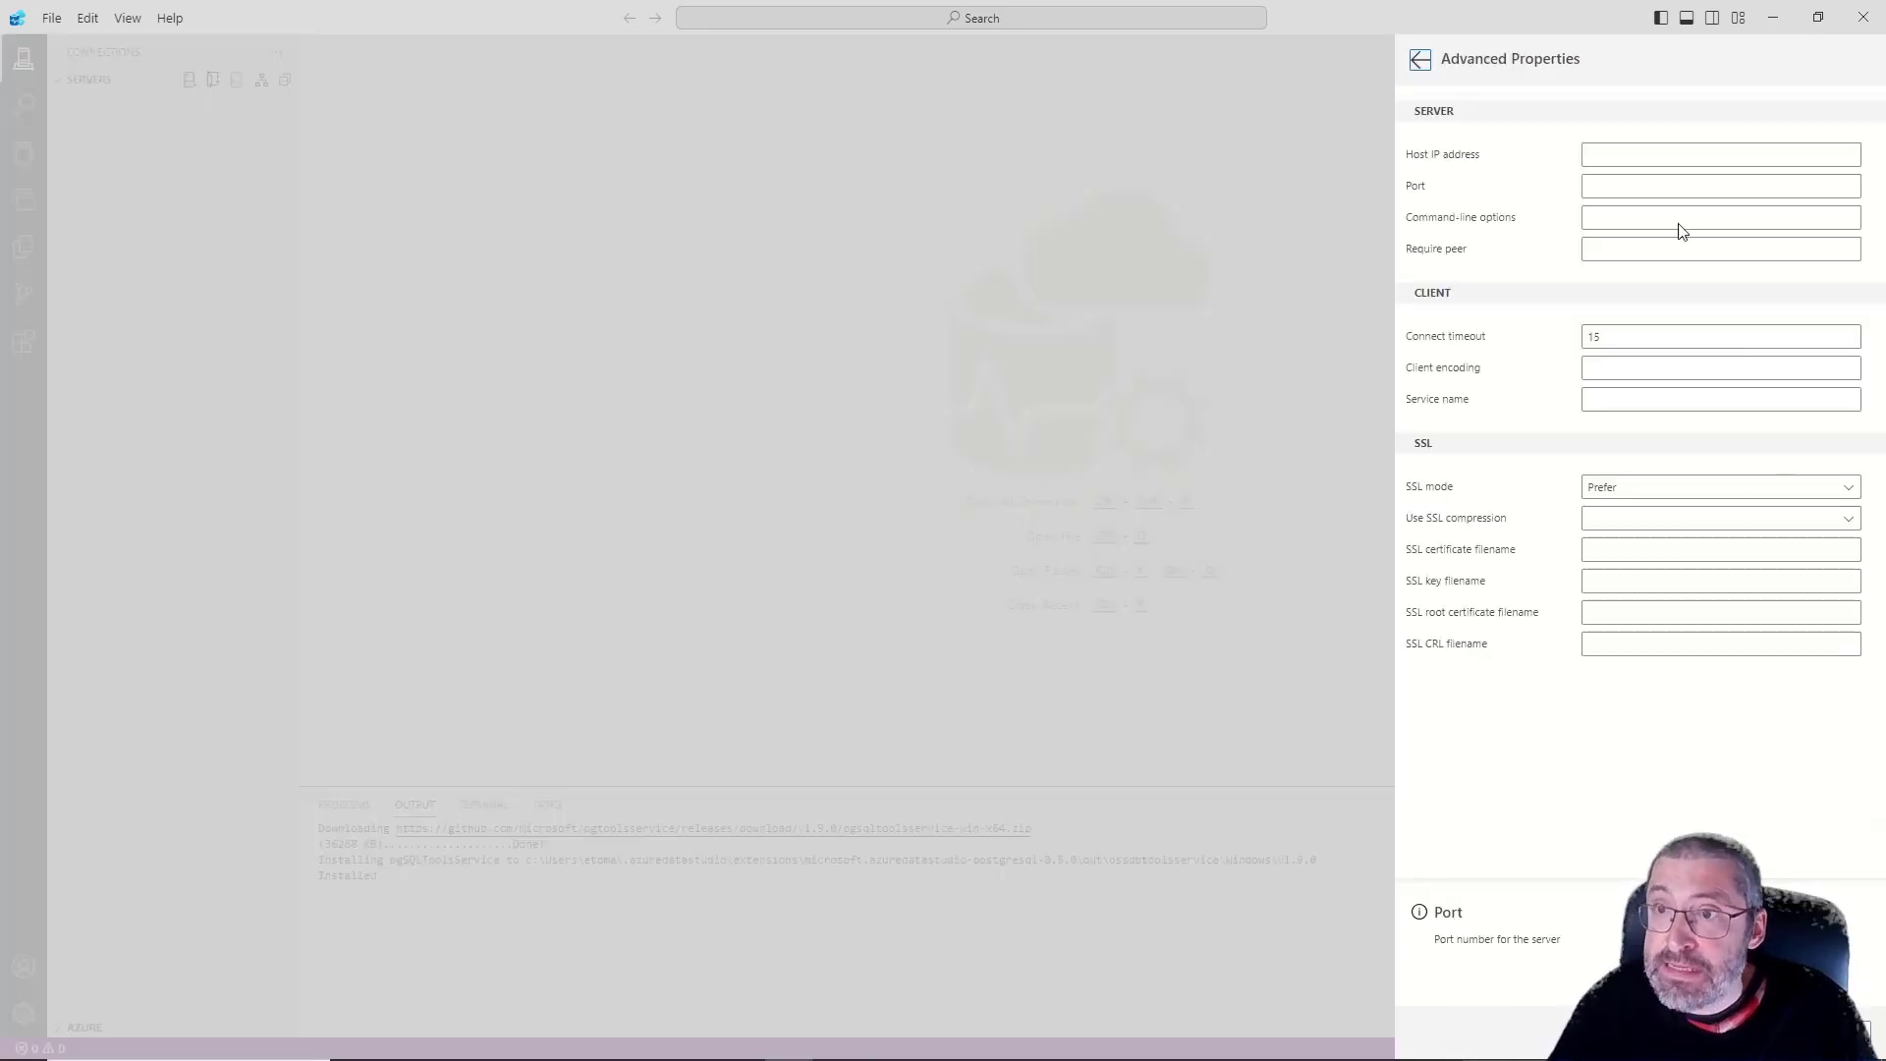
pyautogui.click(1618, 156)
pyautogui.write('12')
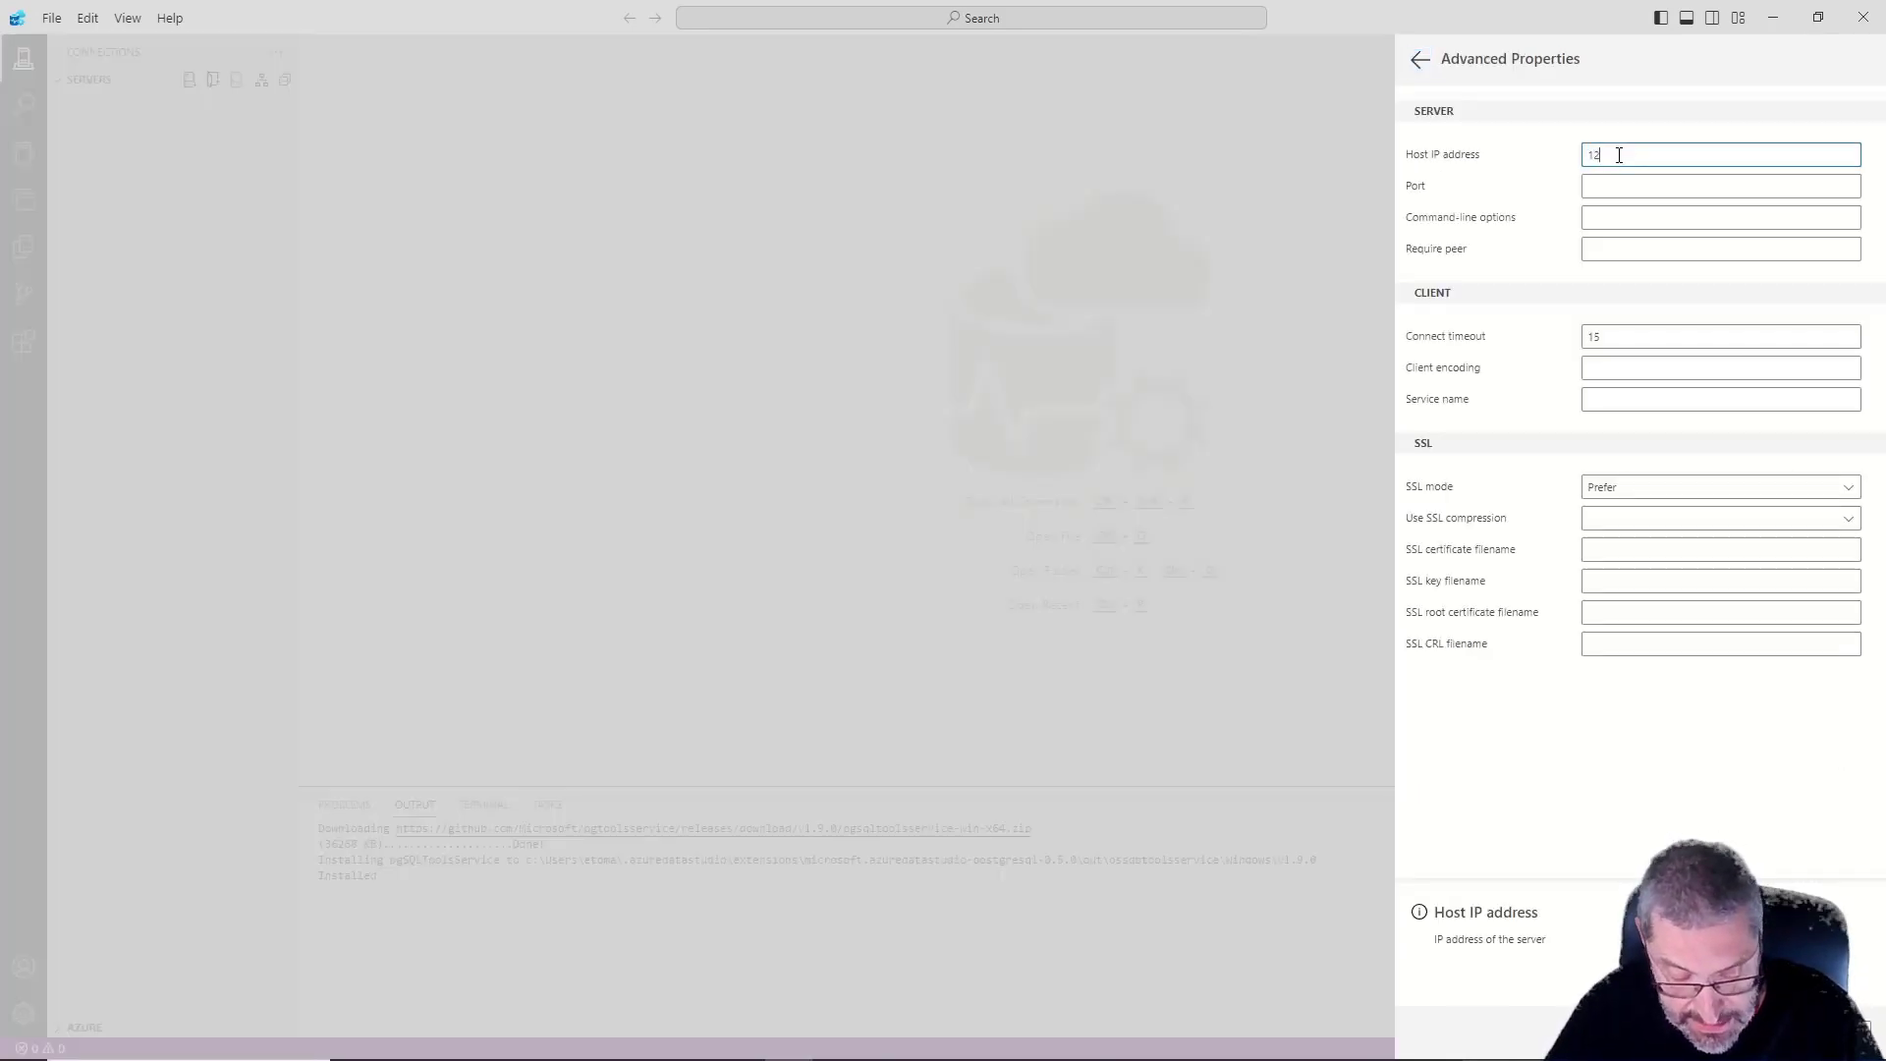
pyautogui.write('7.0.0.1')
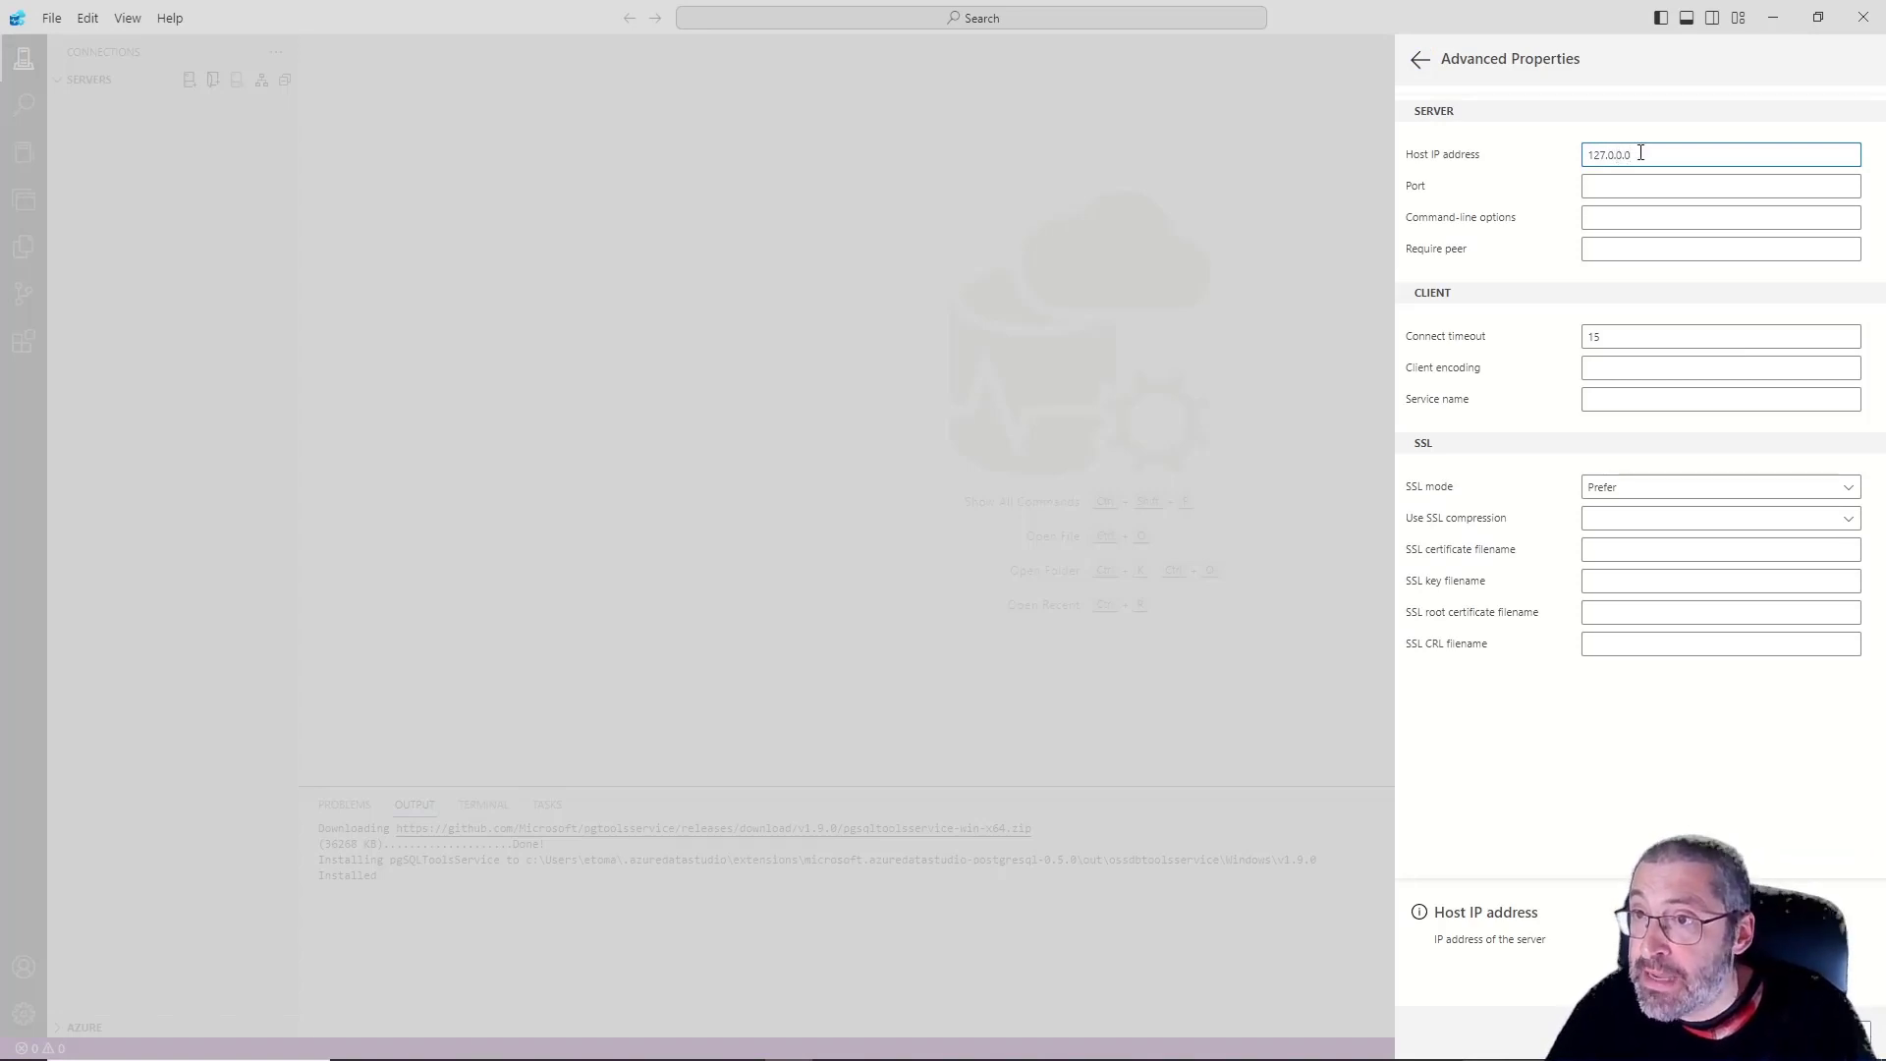
pyautogui.press('Tab')
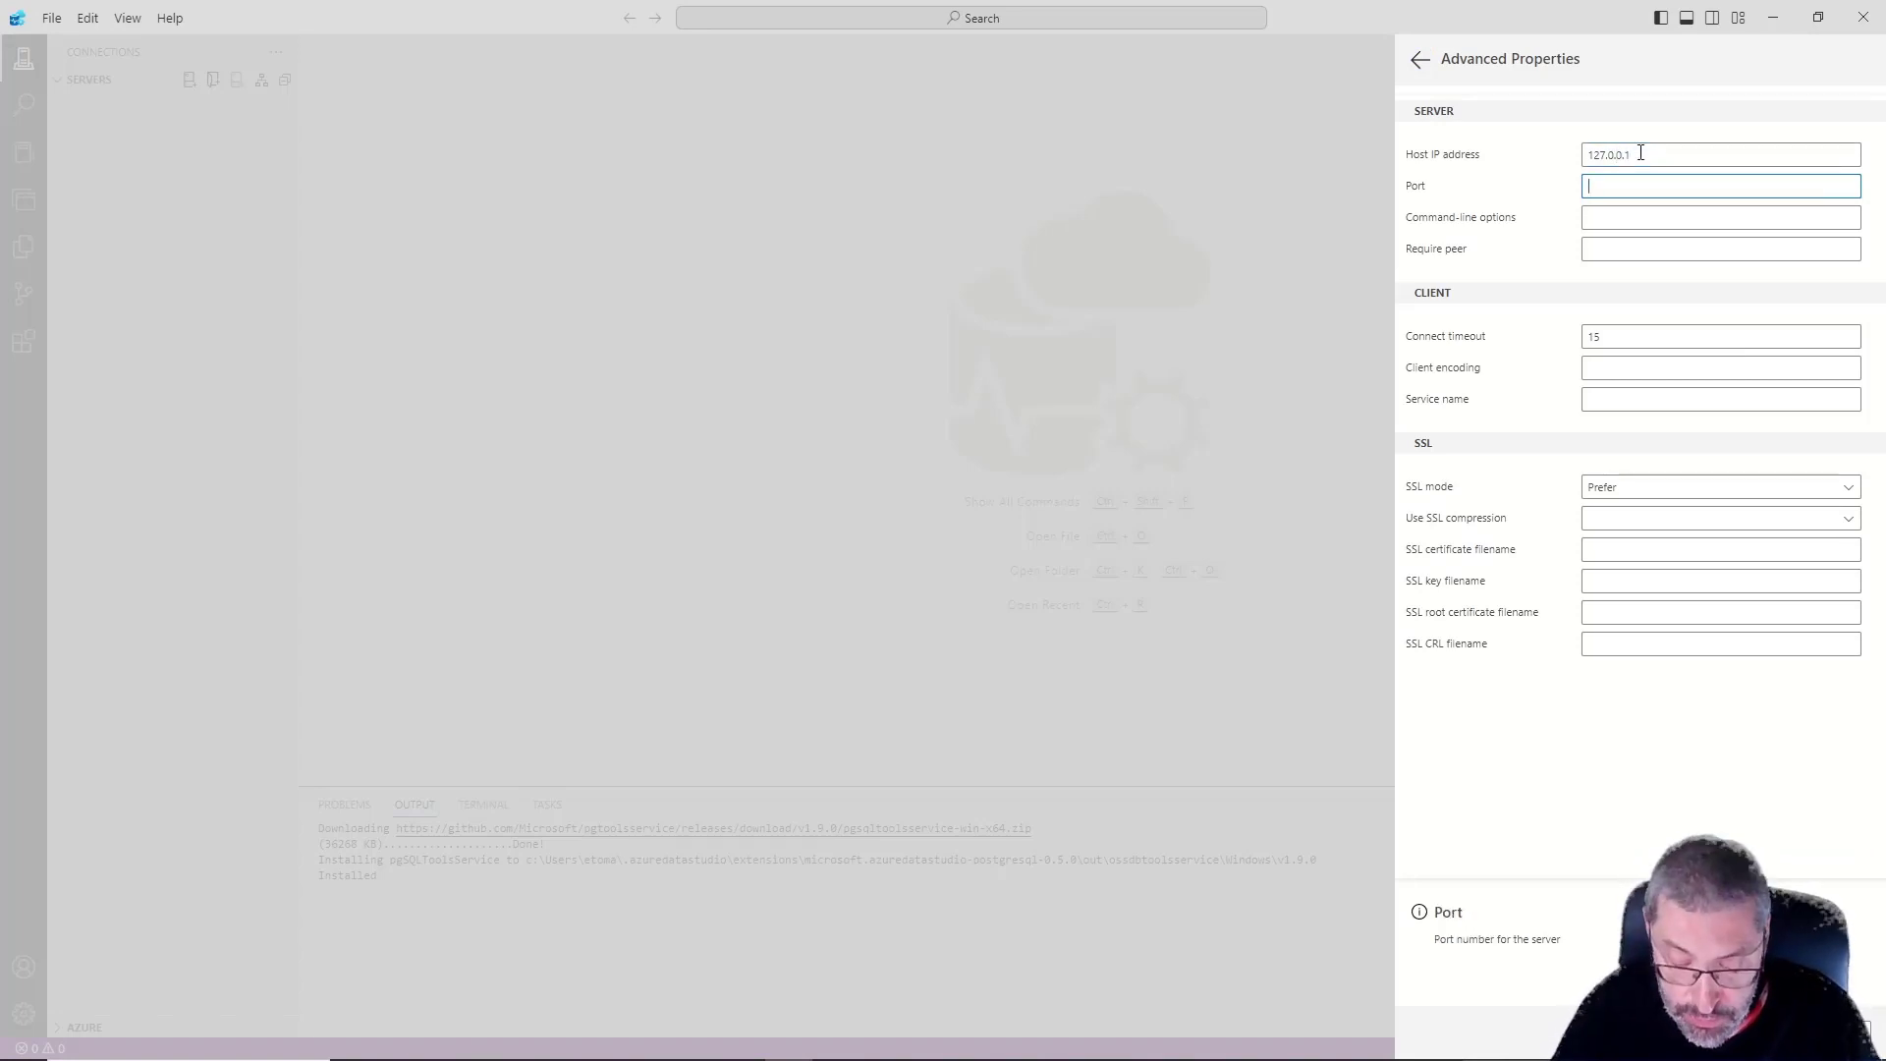
pyautogui.write('8888')
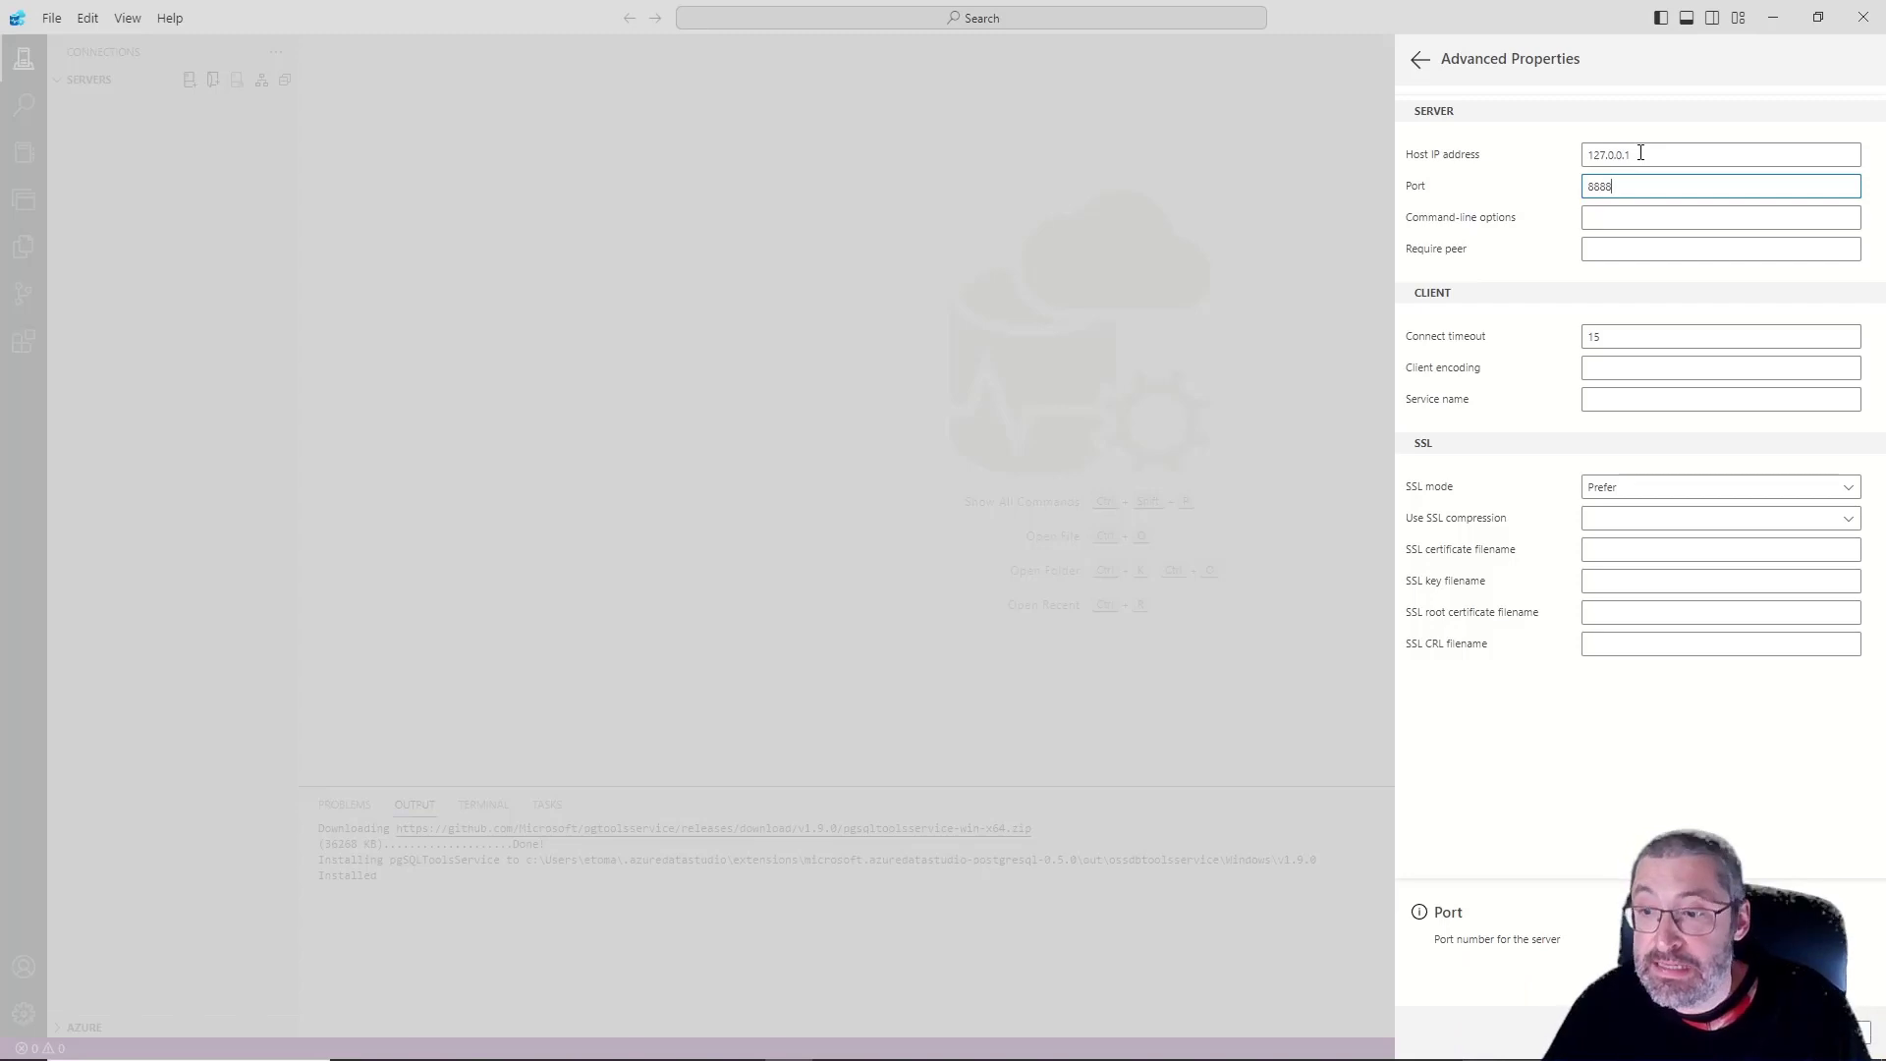
# Return to the connection details, set the database name to postgres, and connect to the server
pyautogui.click(1420, 60)
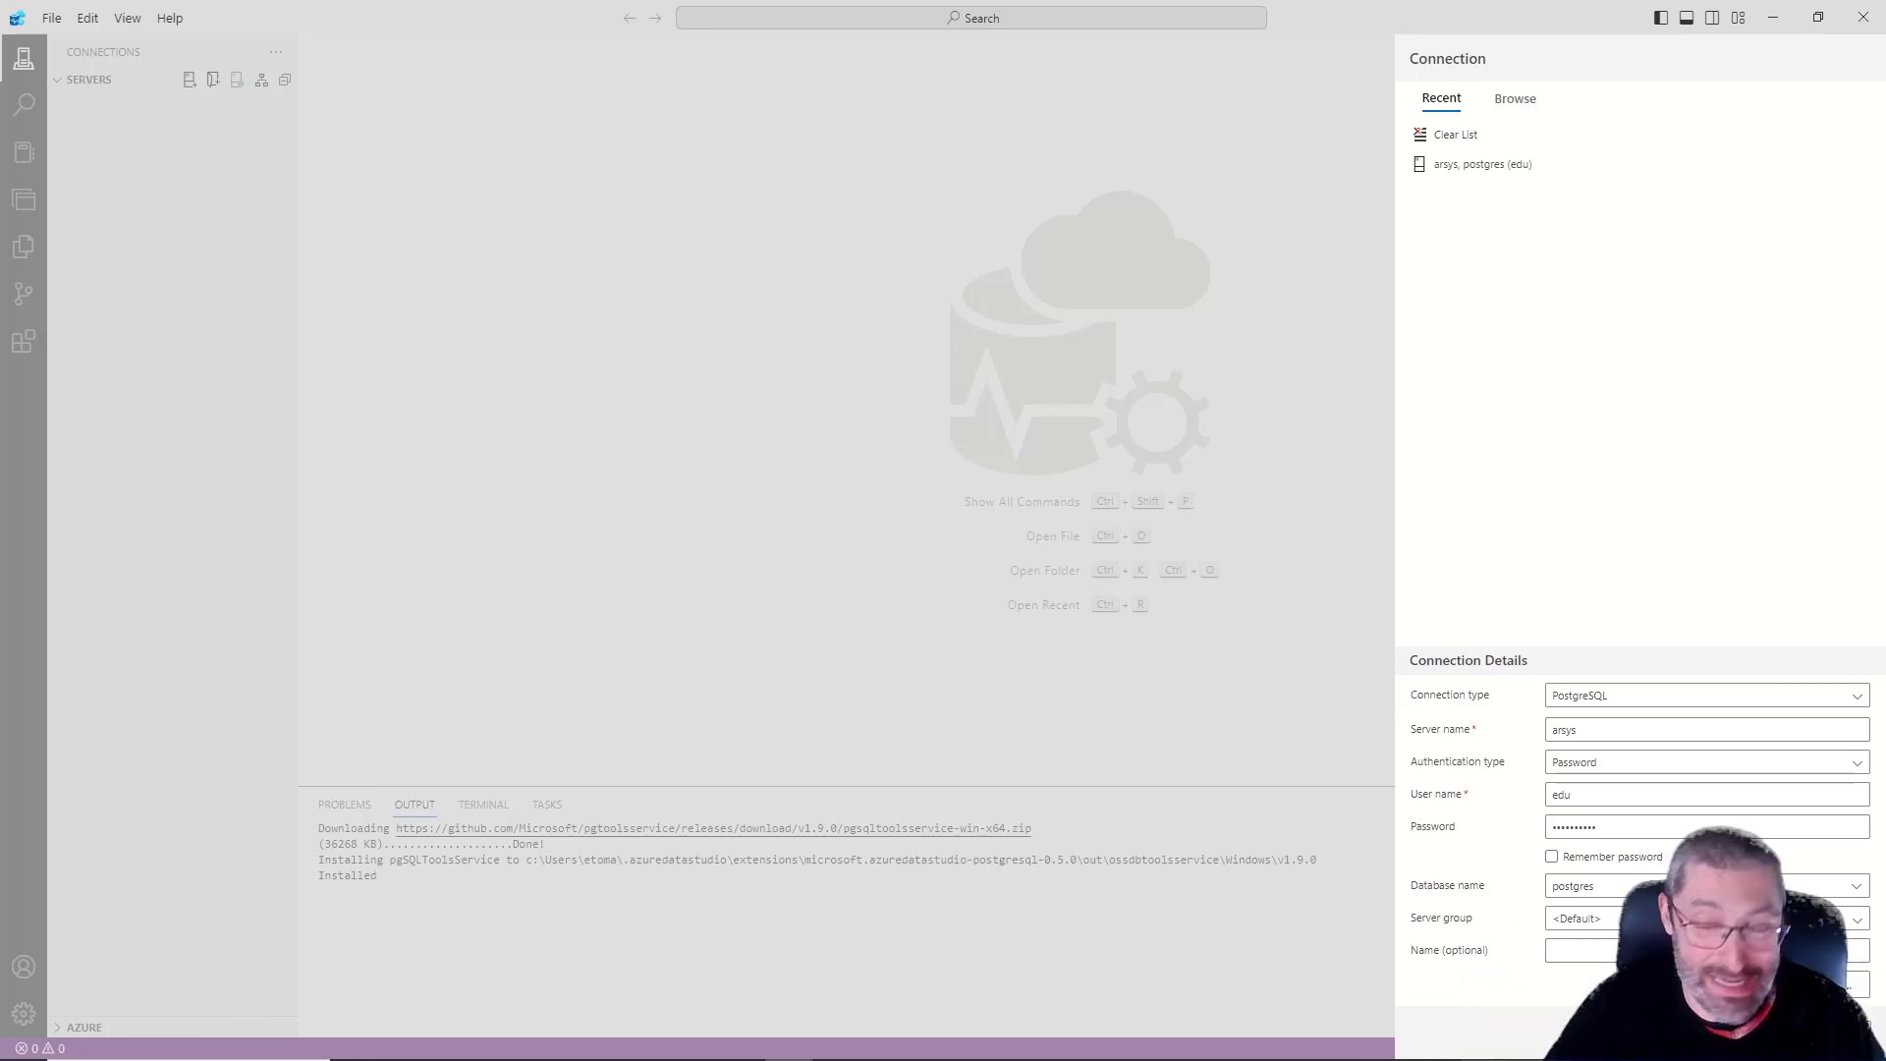
pyautogui.click(1733, 1032)
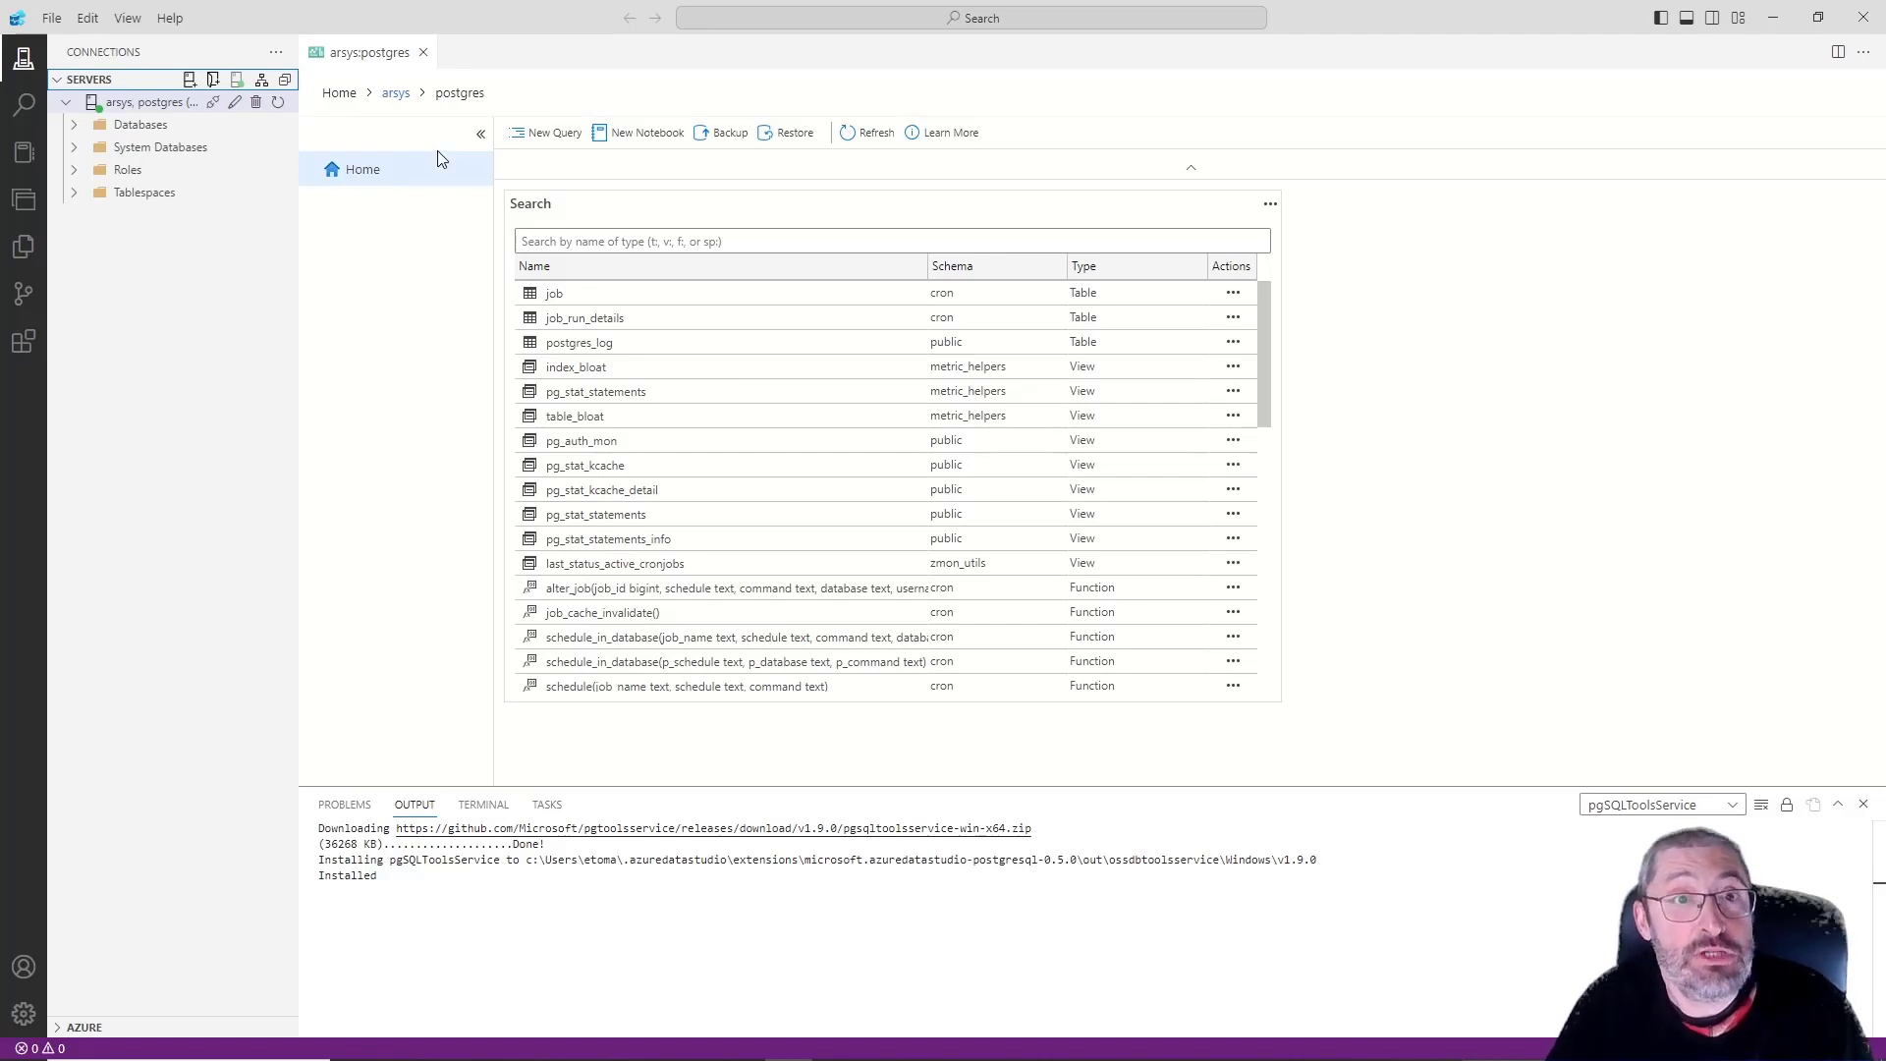
# Create a new query containing "select oid,datname from pg_catalog.pg_database LIMIT 1000" and run it
pyautogui.click(536, 134)
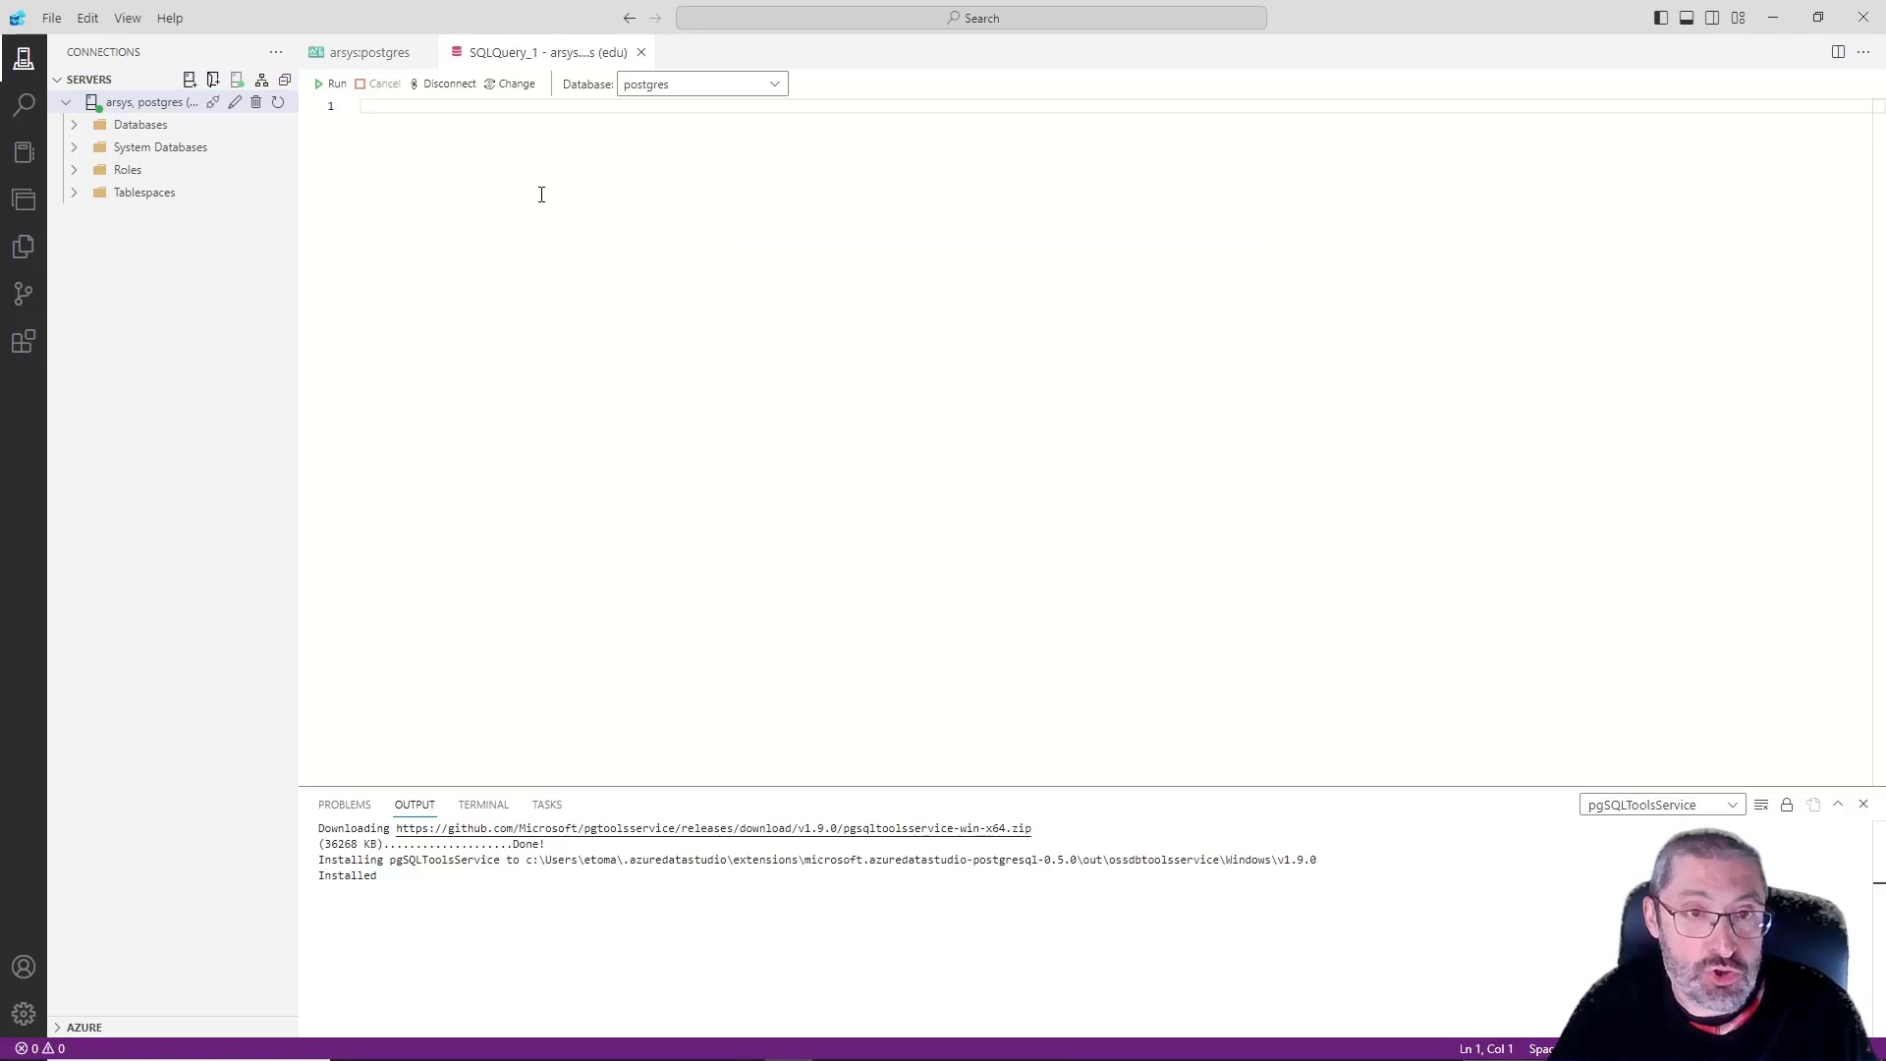
pyautogui.write('select  oid,datname from pg_catalog.pg_database LIMIT 1000')
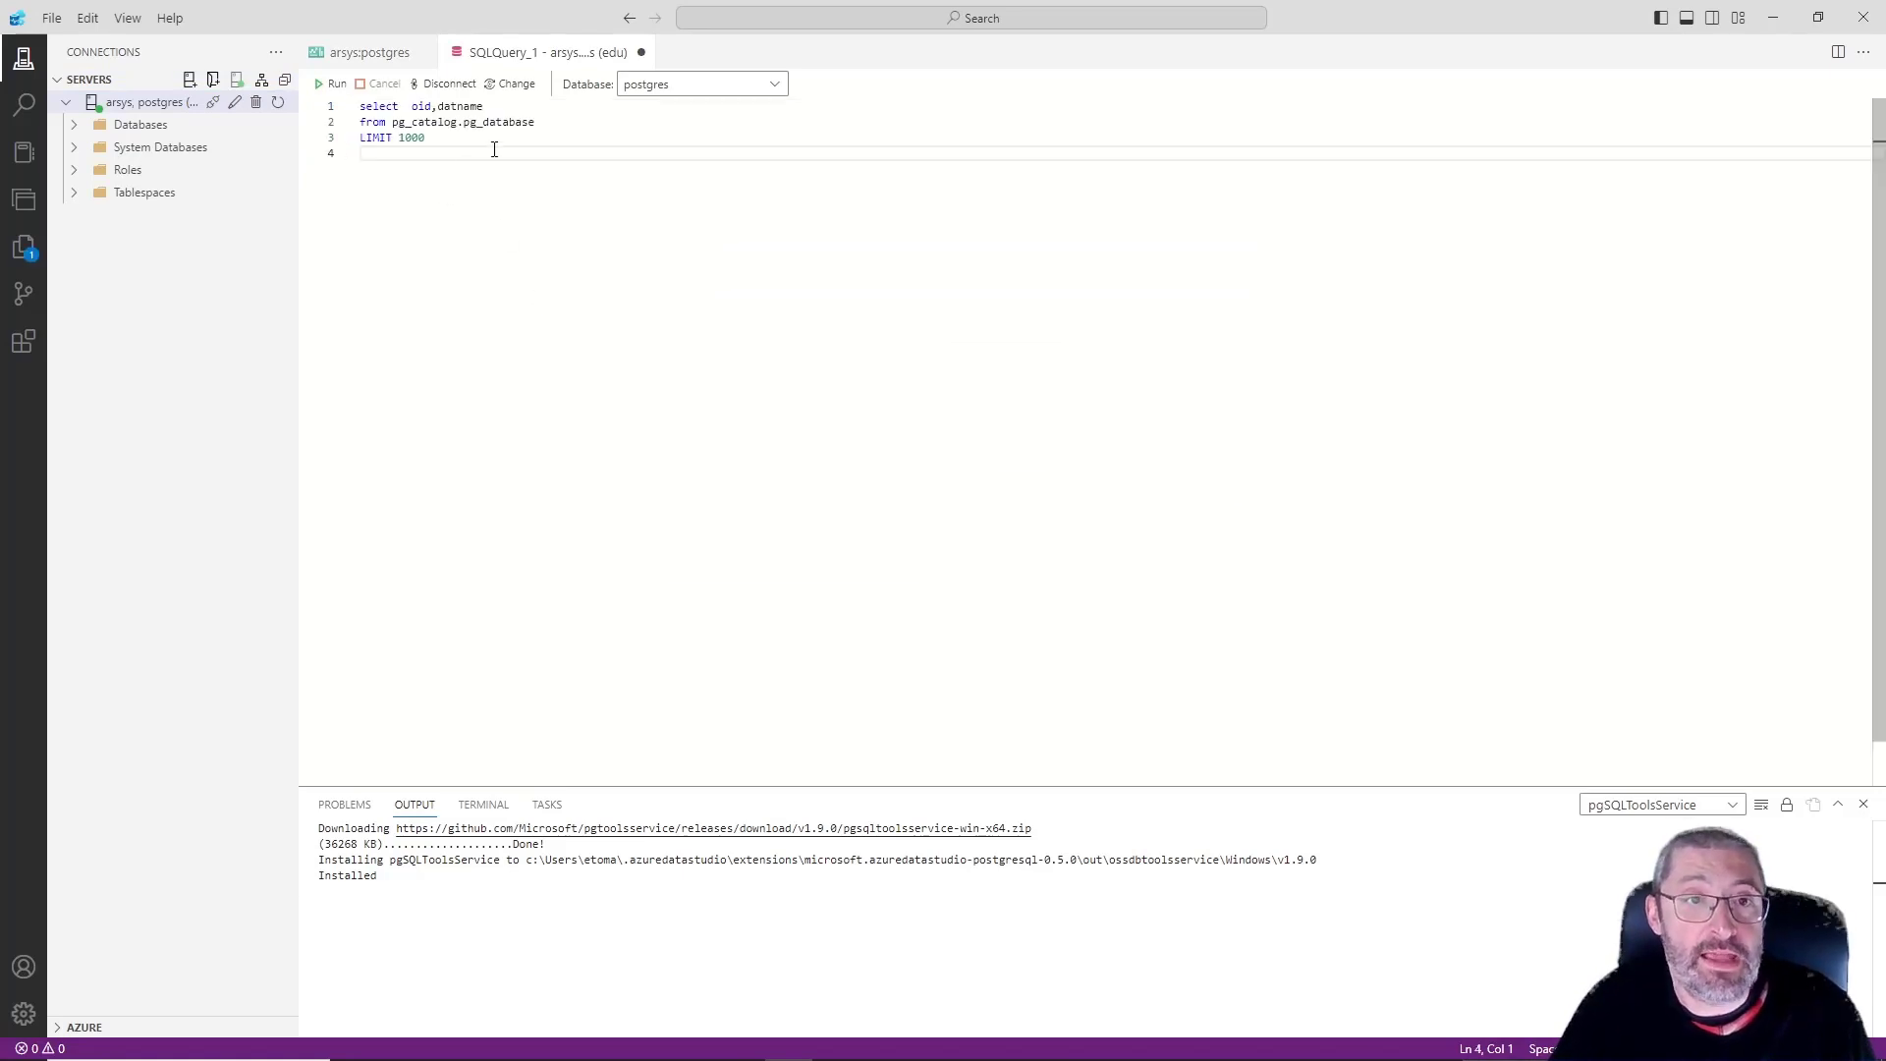
pyautogui.moveTo(494, 149); pyautogui.dragTo(239, 81)
pyautogui.click(329, 84)
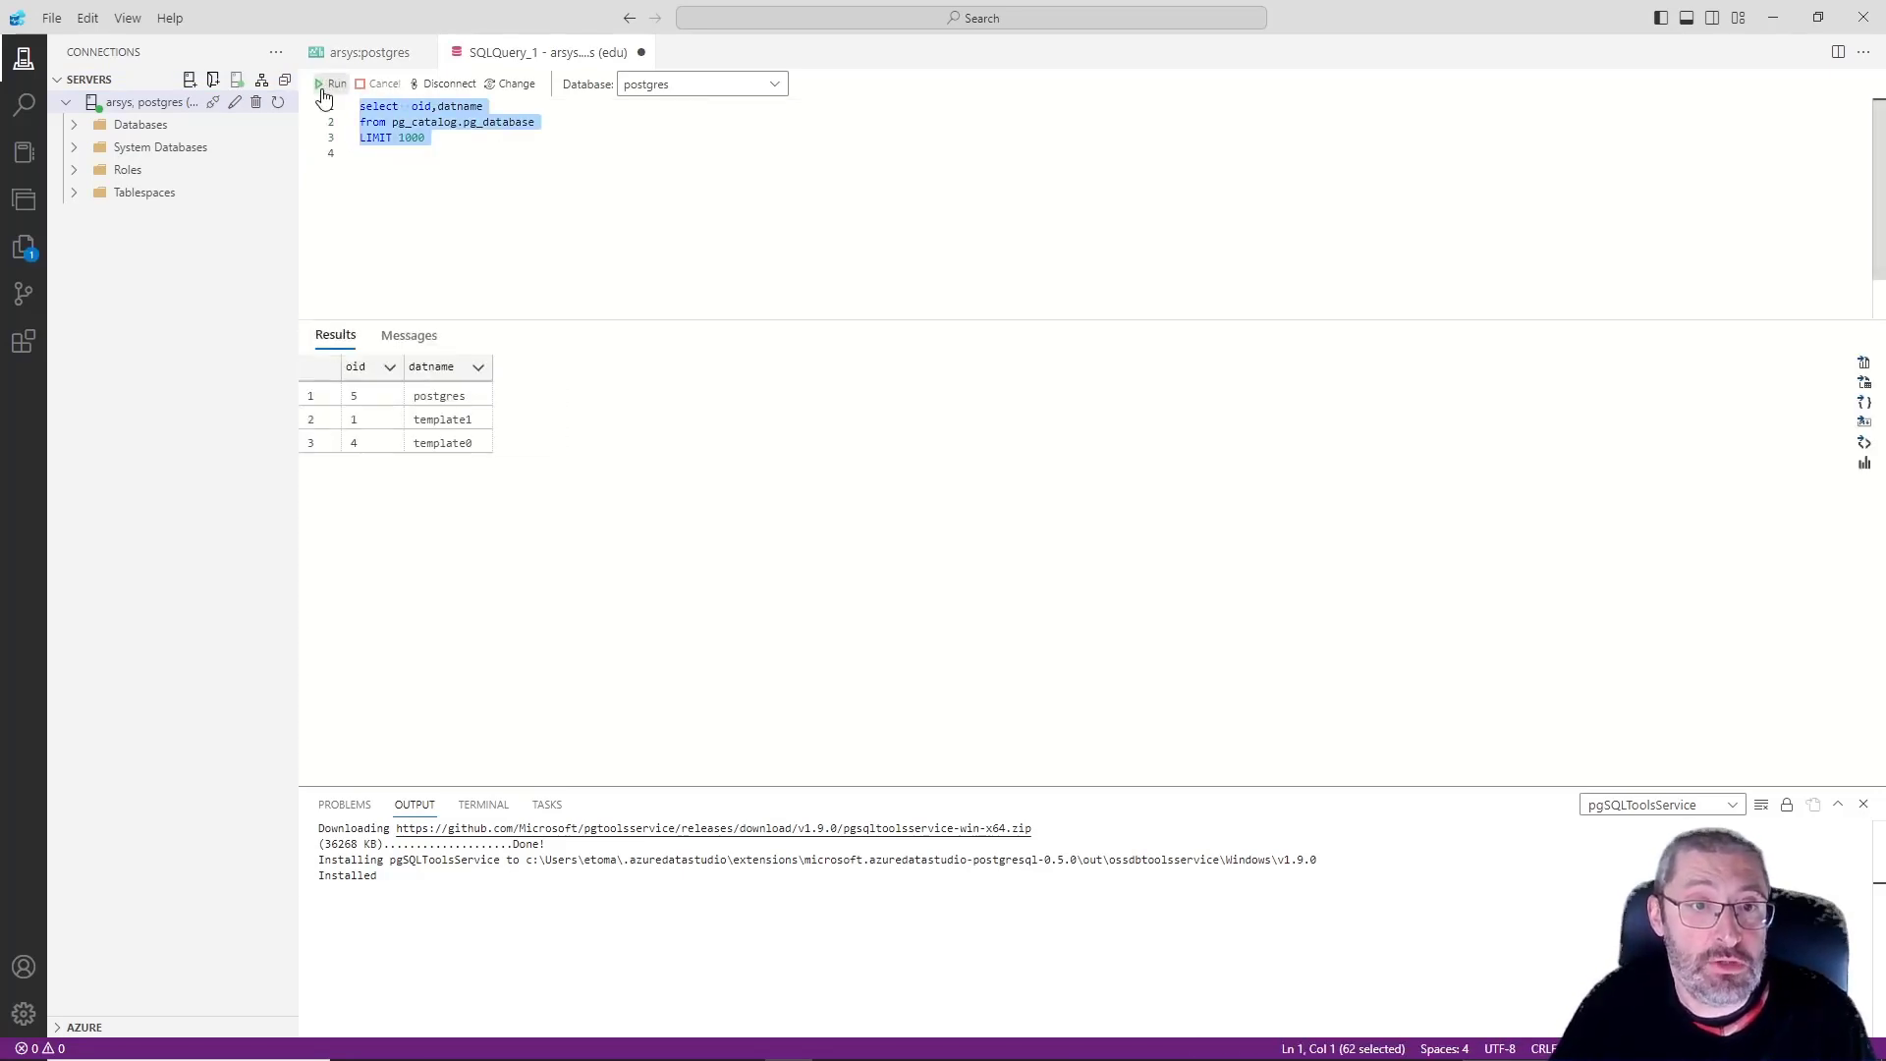